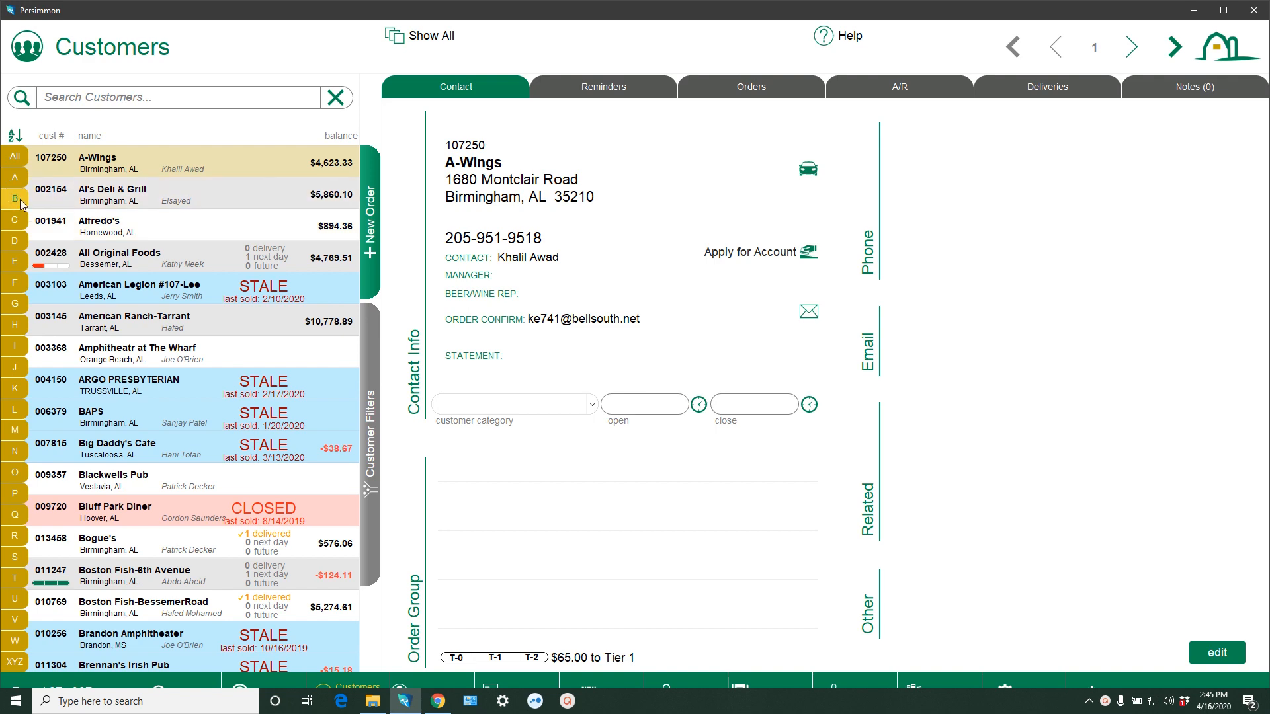
Select Brennan's Irish Pub from the B customers and create a new order with purchase order number PJJTEST
left_click(15, 198)
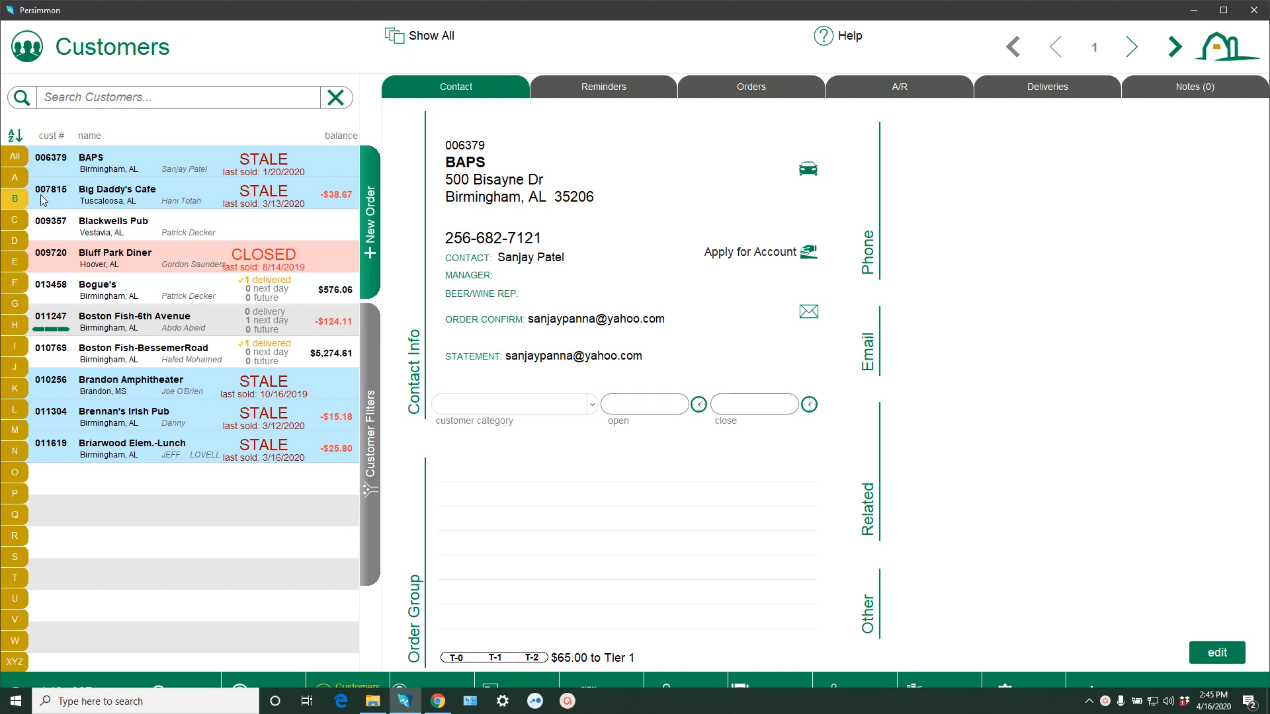
left_click(135, 419)
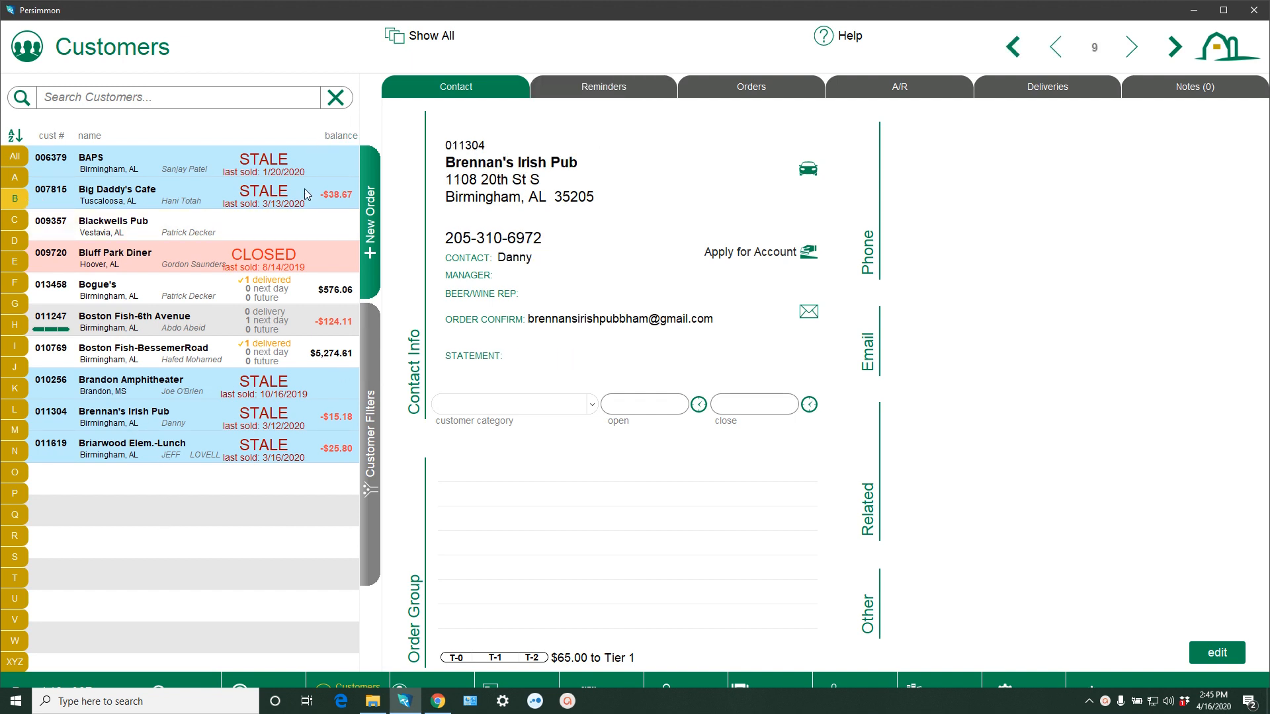
left_click(372, 234)
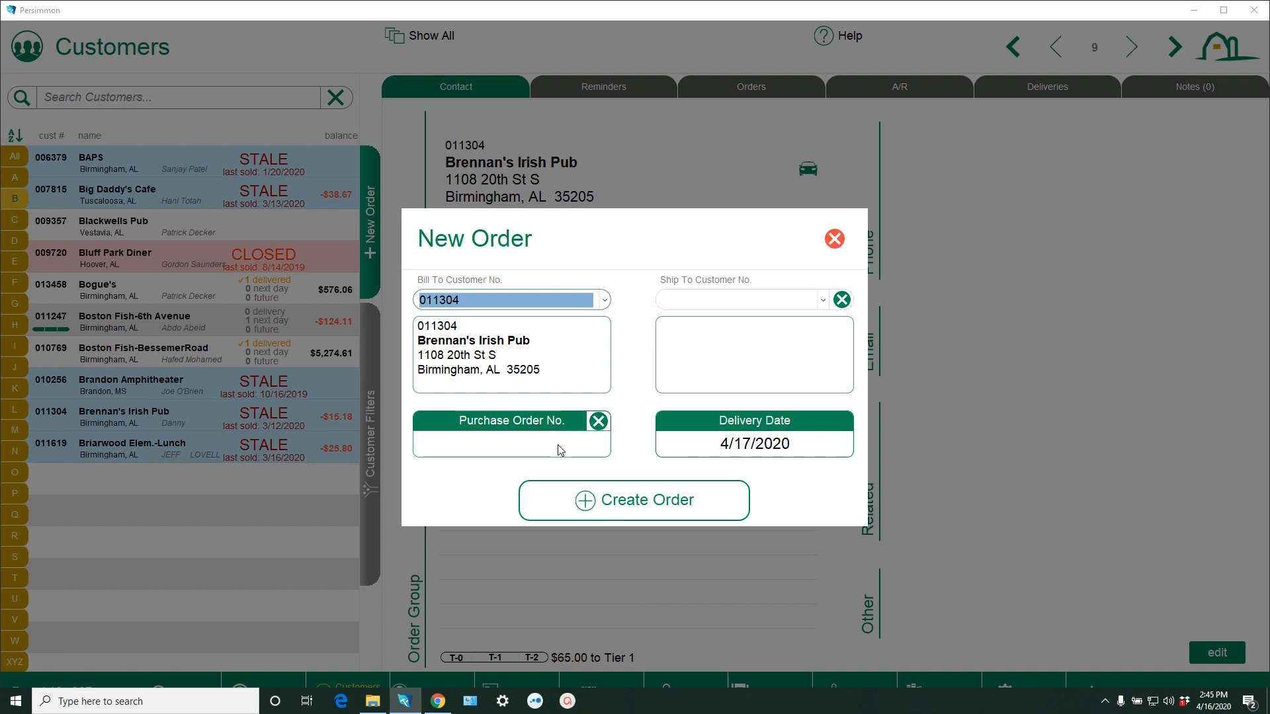
left_click(560, 450)
type("PJJ")
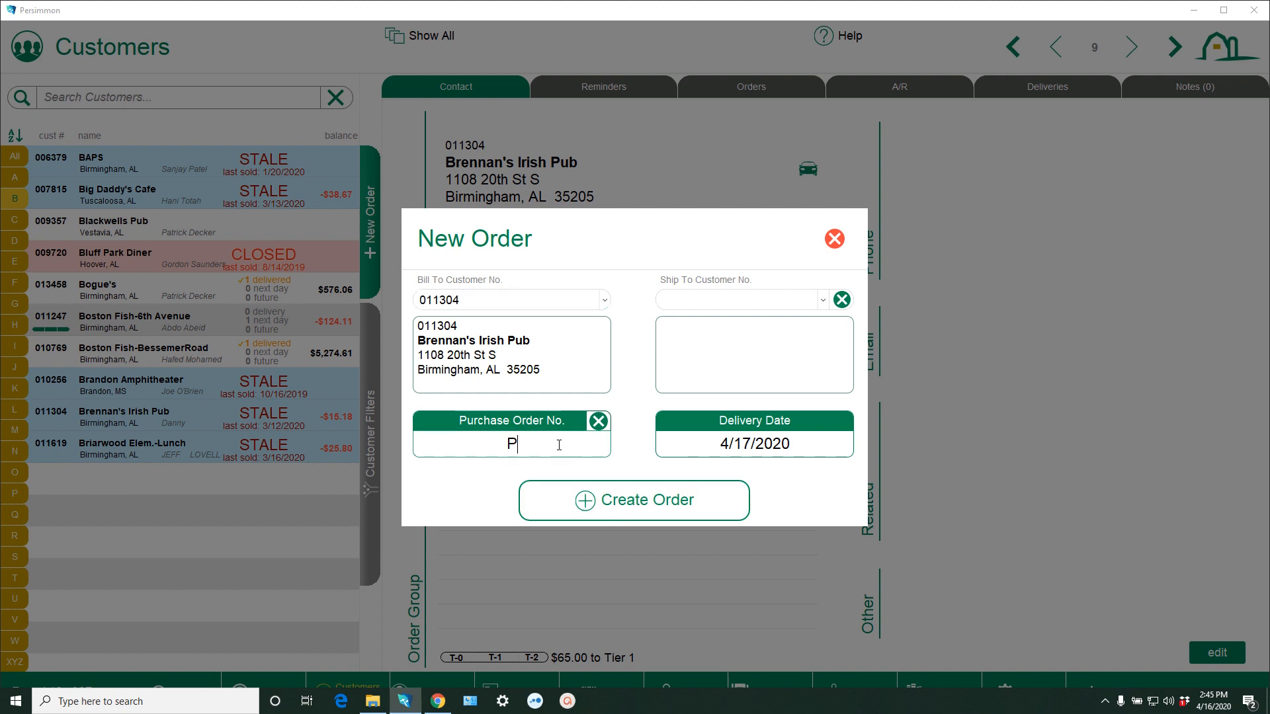
type("TEST")
left_click(627, 502)
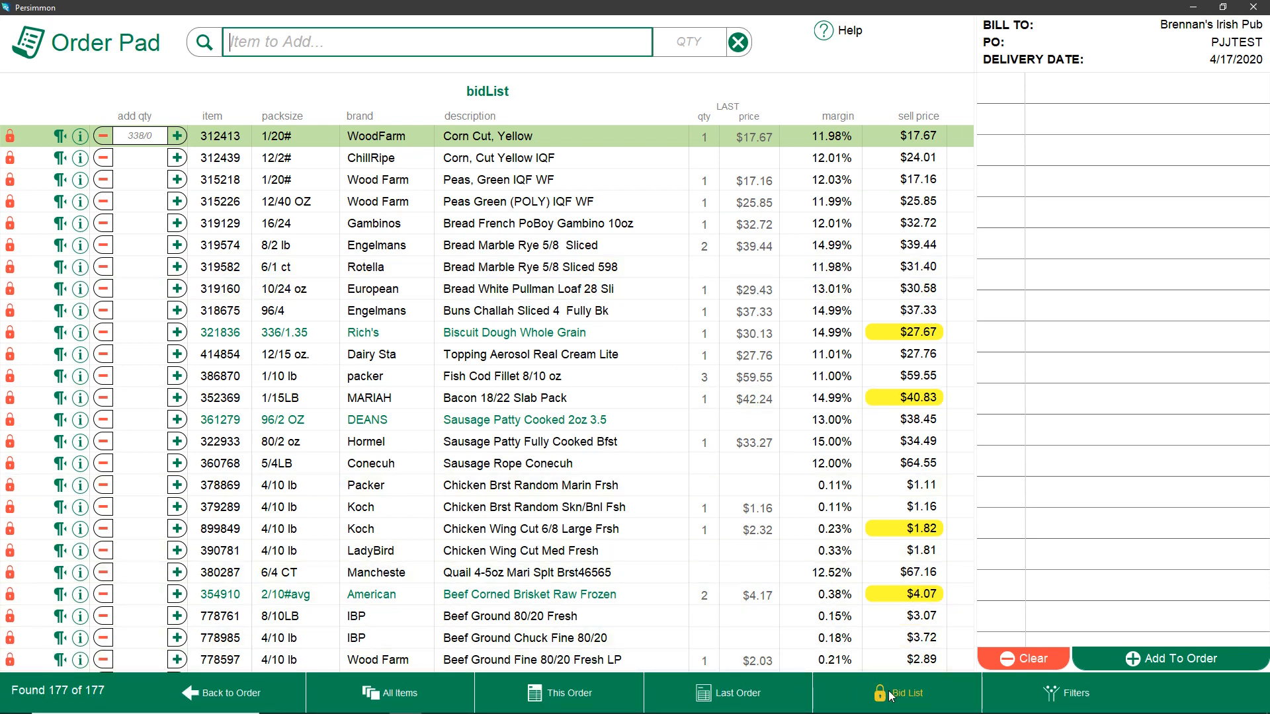
Browse the bid list items and review the keyboard shortcut help
scroll(399, 303, "down", 5)
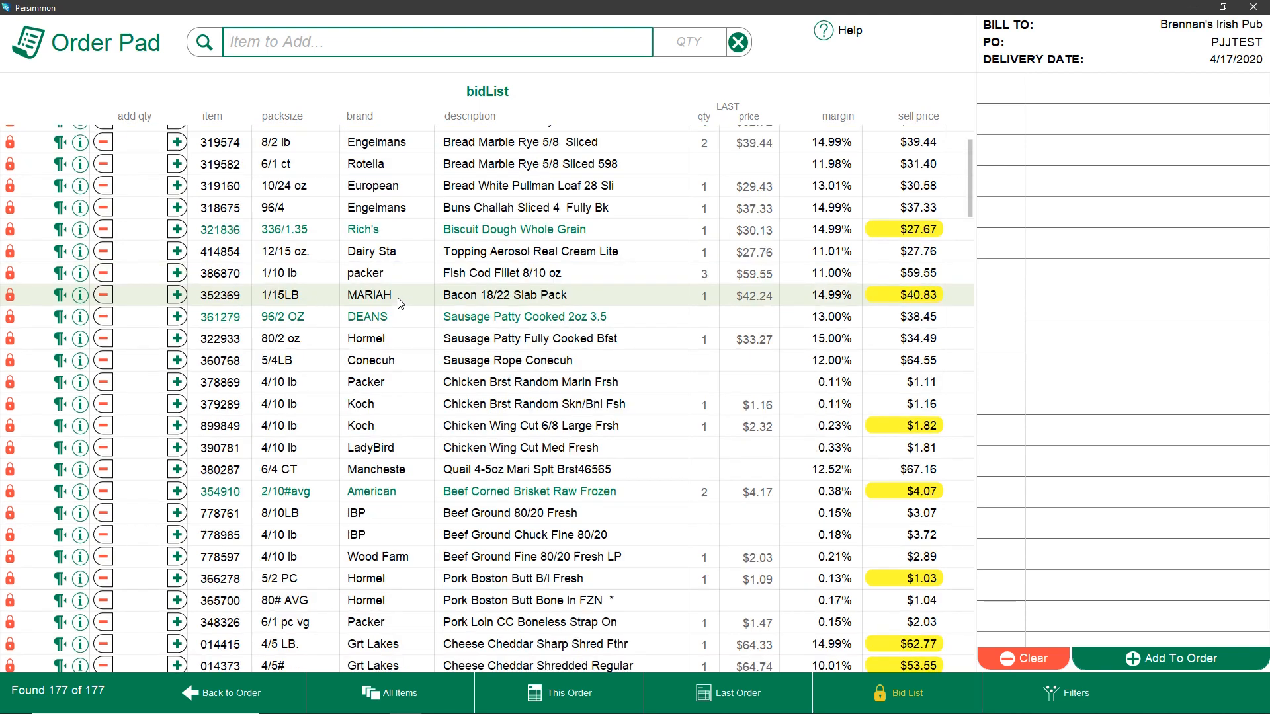
scroll(398, 311, "down", 10)
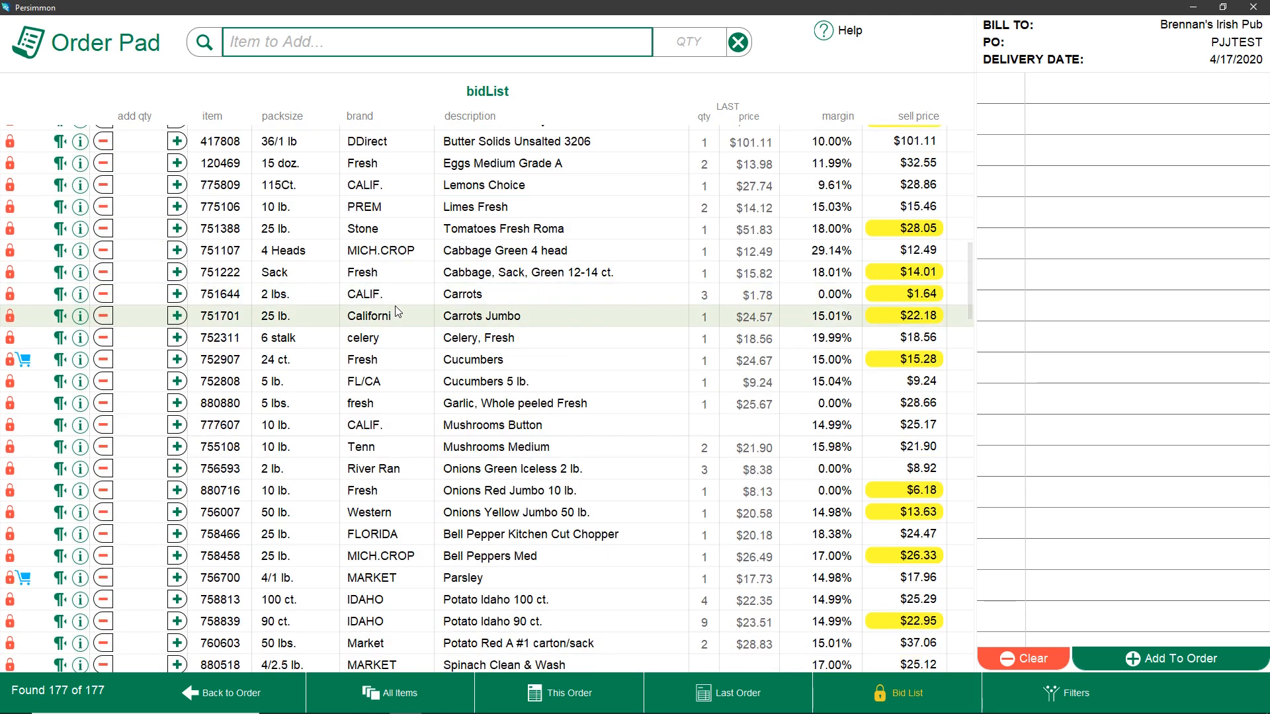
scroll(396, 309, "up", 7)
scroll(396, 309, "up", 6)
scroll(397, 311, "up", 3)
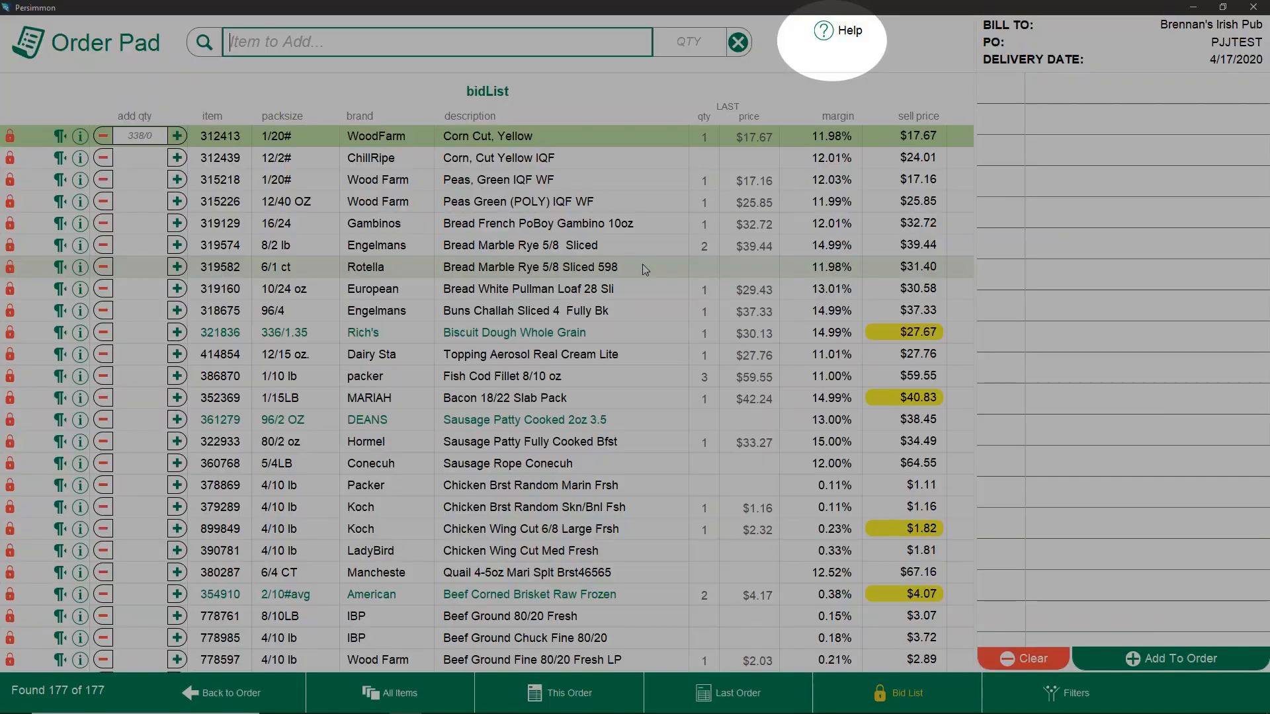
left_click(820, 33)
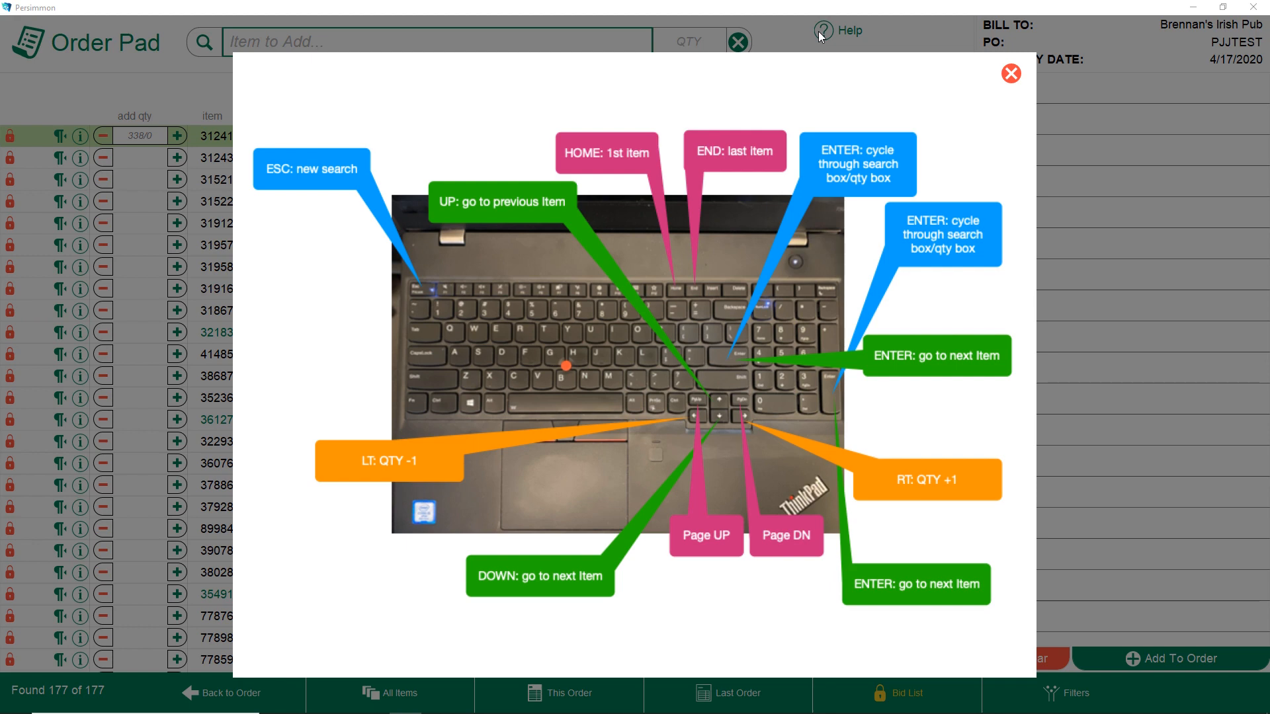
left_click(1013, 77)
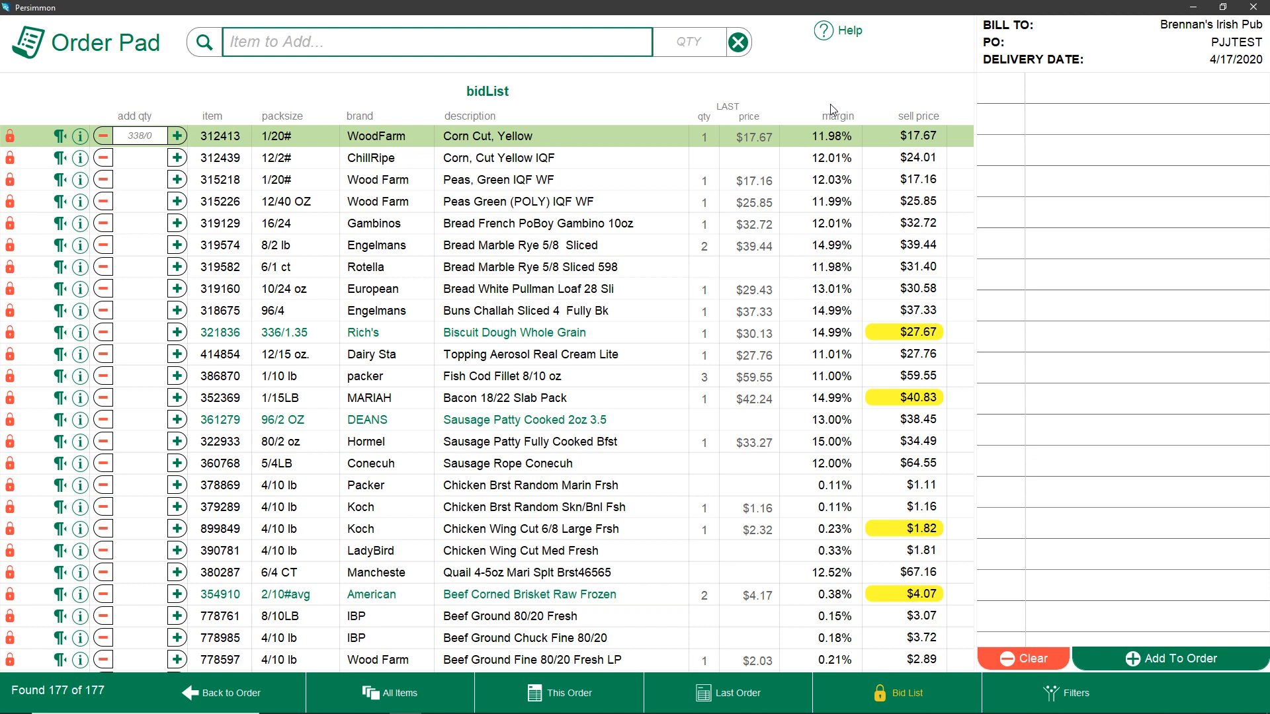
Set the quantity of Bread White Pullman Loaf 28 Sli to 3 in the bid list
key("Down")
key("Down")
key("Down")
key("Down")
key("Down")
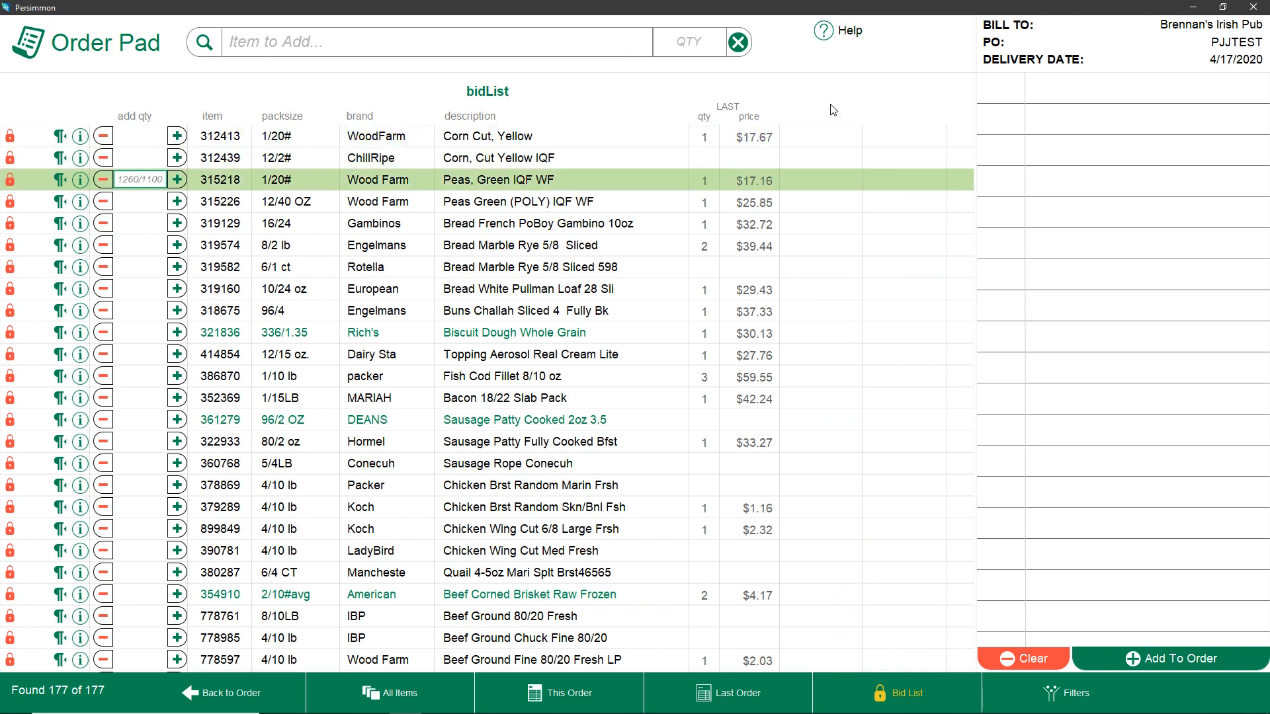
key("Down")
key("Down")
key("Down")
key("Down")
key("Down")
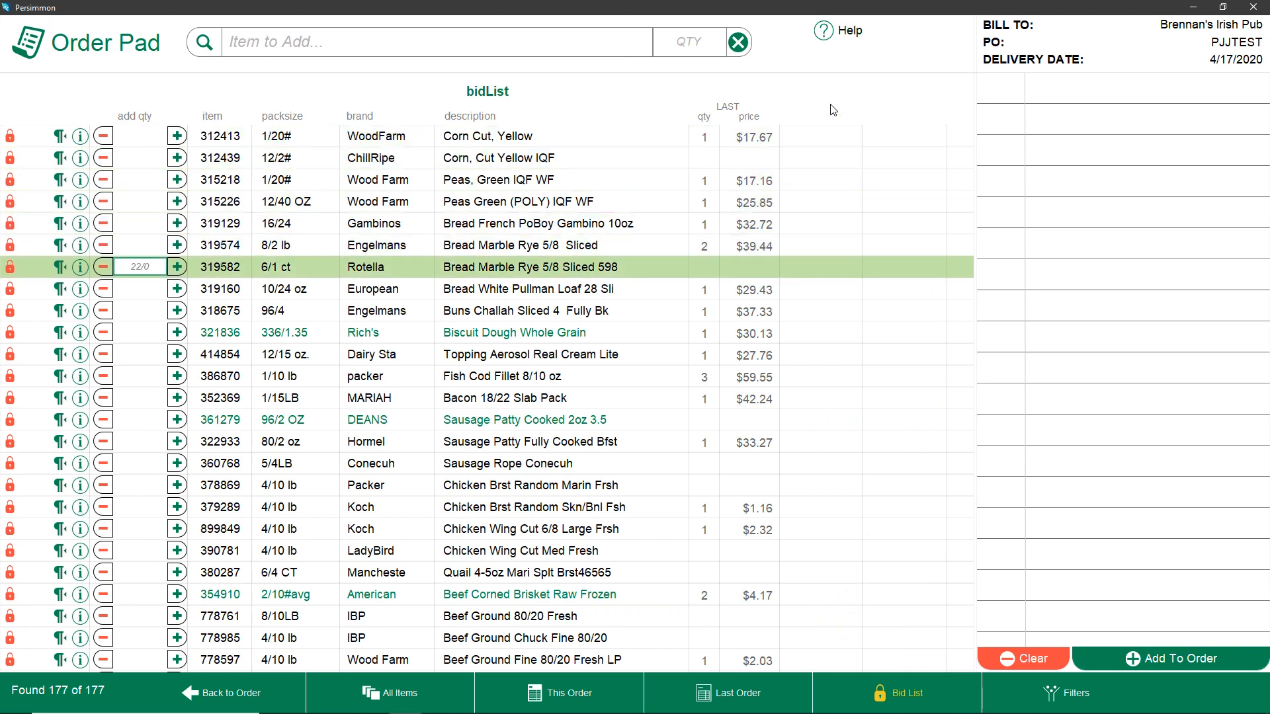
key("Down")
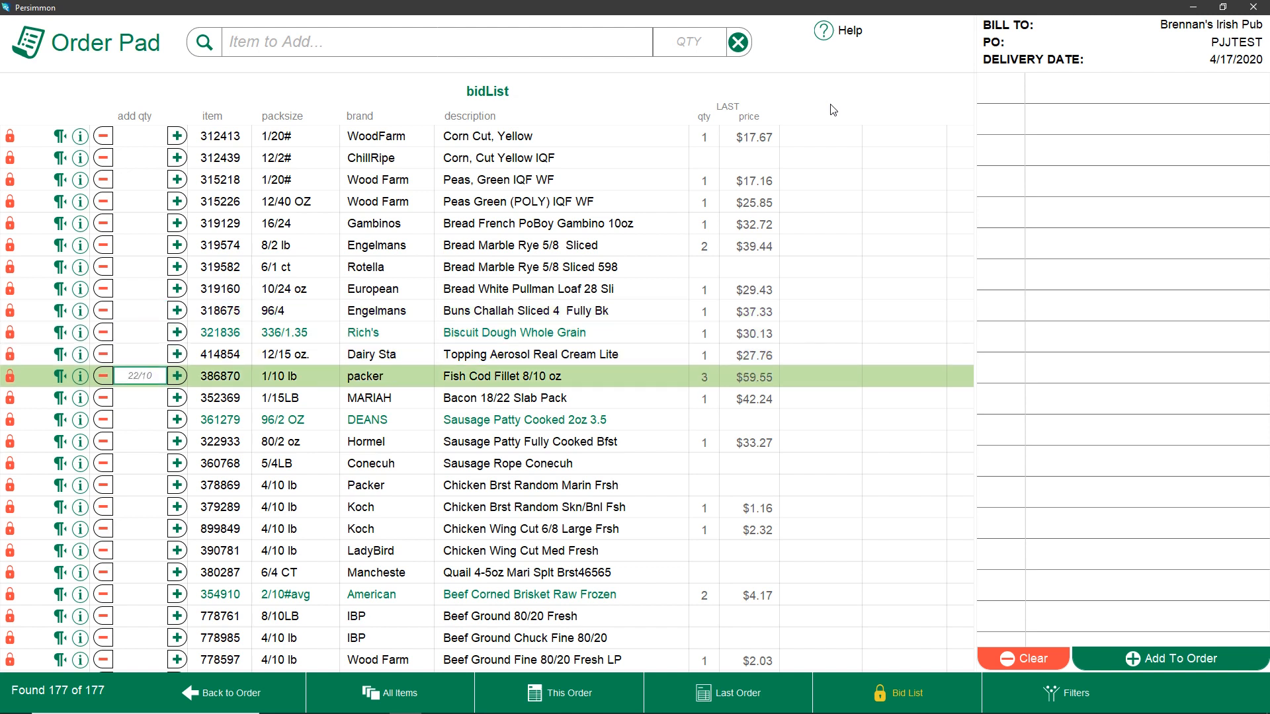
key("Up")
key("Up")
key("Up")
key("Up")
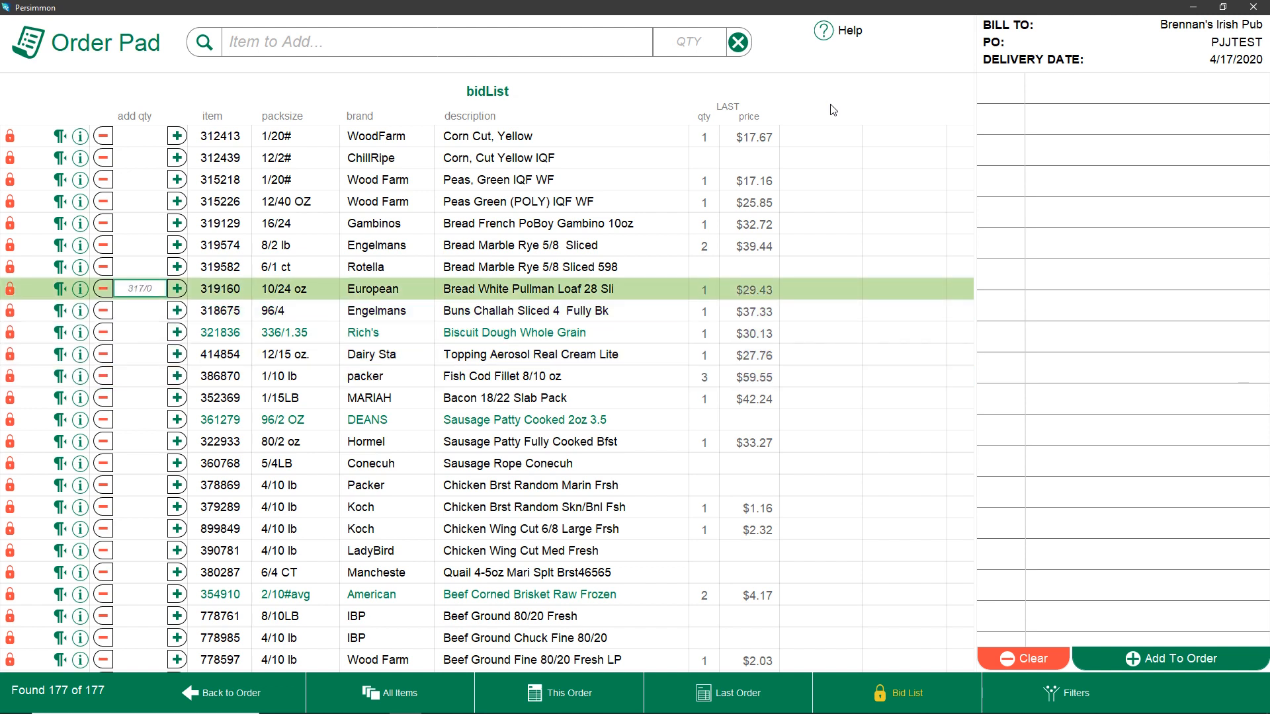
type("1")
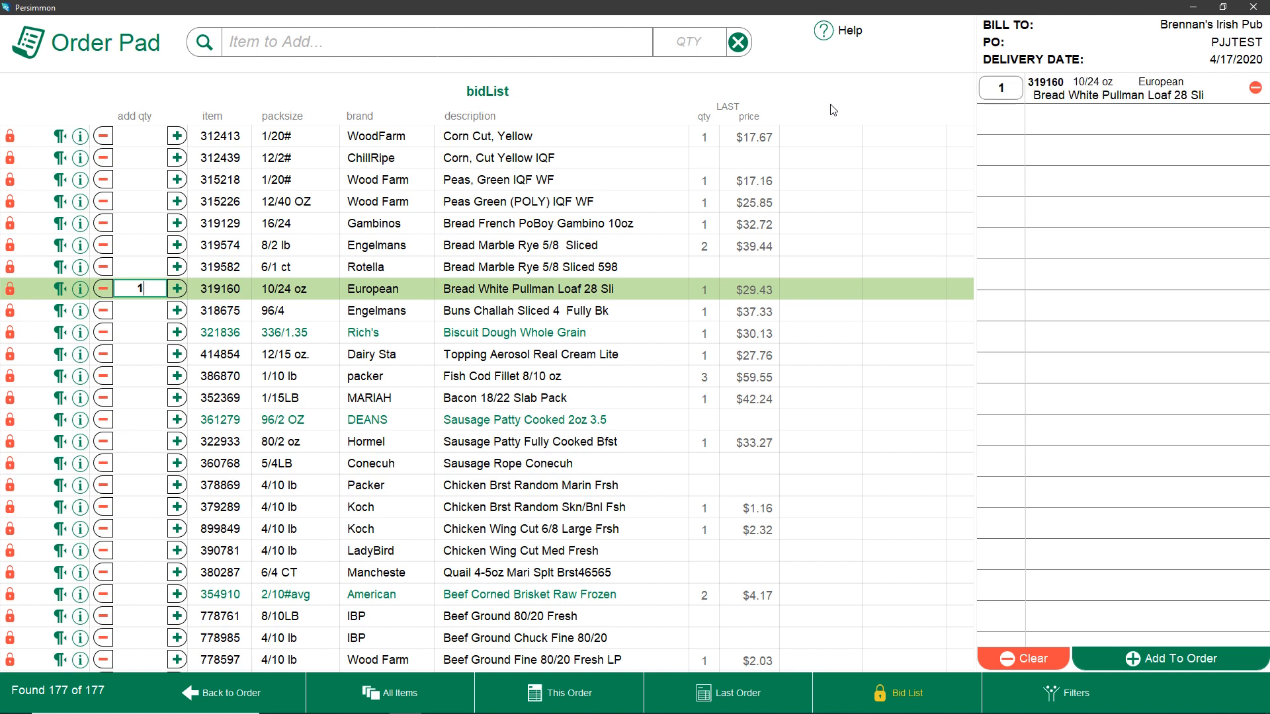
key("BackSpace")
type("2")
key("BackSpace")
type("3")
key("BackSpace")
type("2")
key("BackSpace")
type("1")
key("BackSpace")
type("2")
key("BackSpace")
type("3")
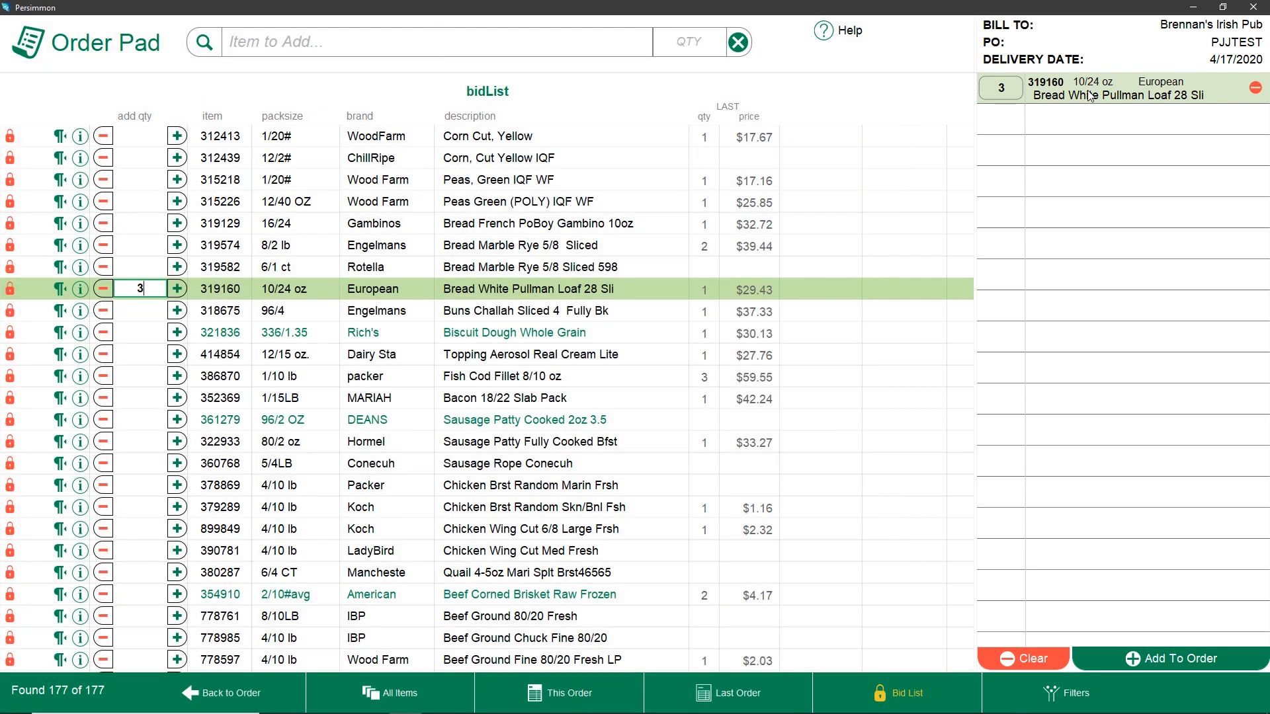
Set the quantity of Bread French PoBoy Gambino 10oz to 2
key("ctrl+m")
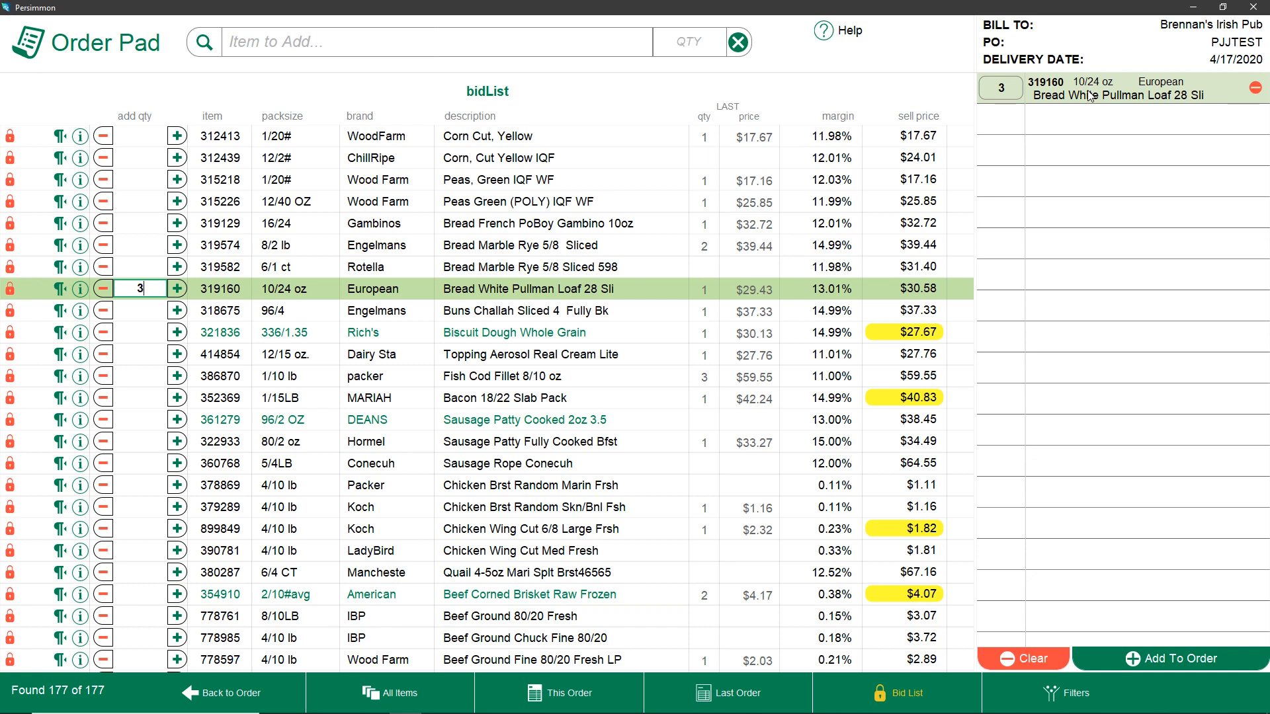
key("Up")
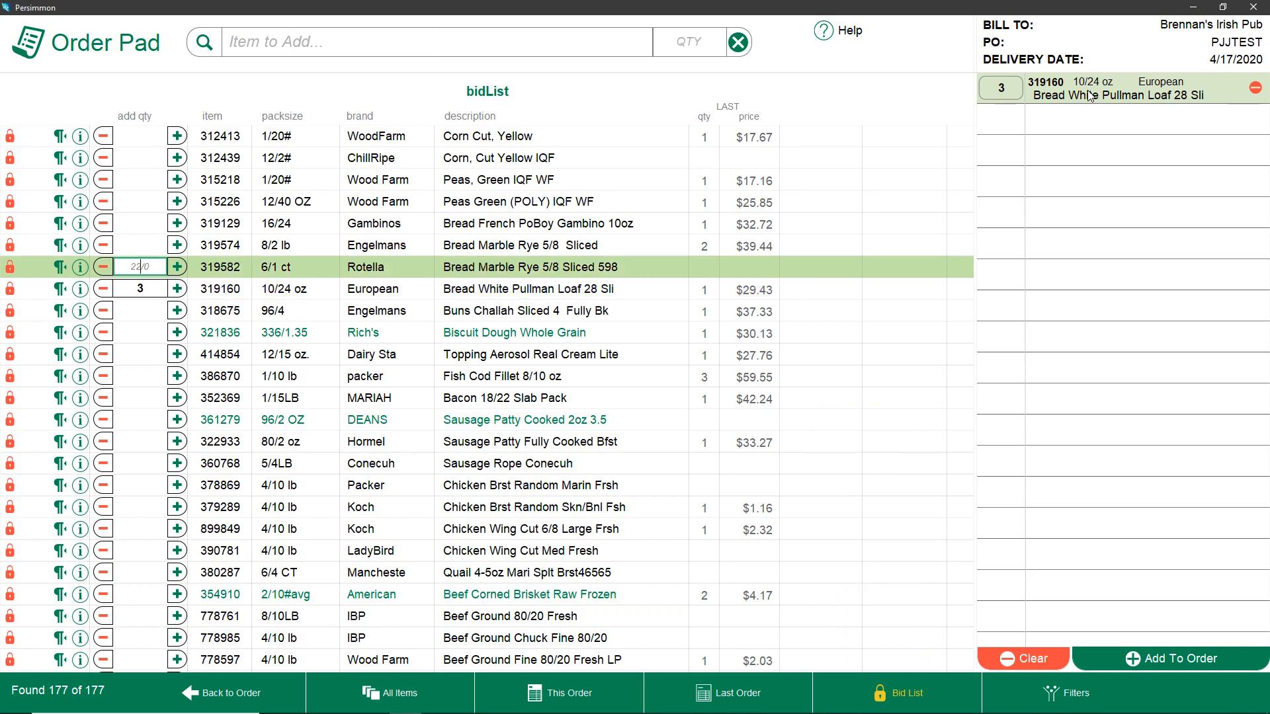
key("Up")
key("Up")
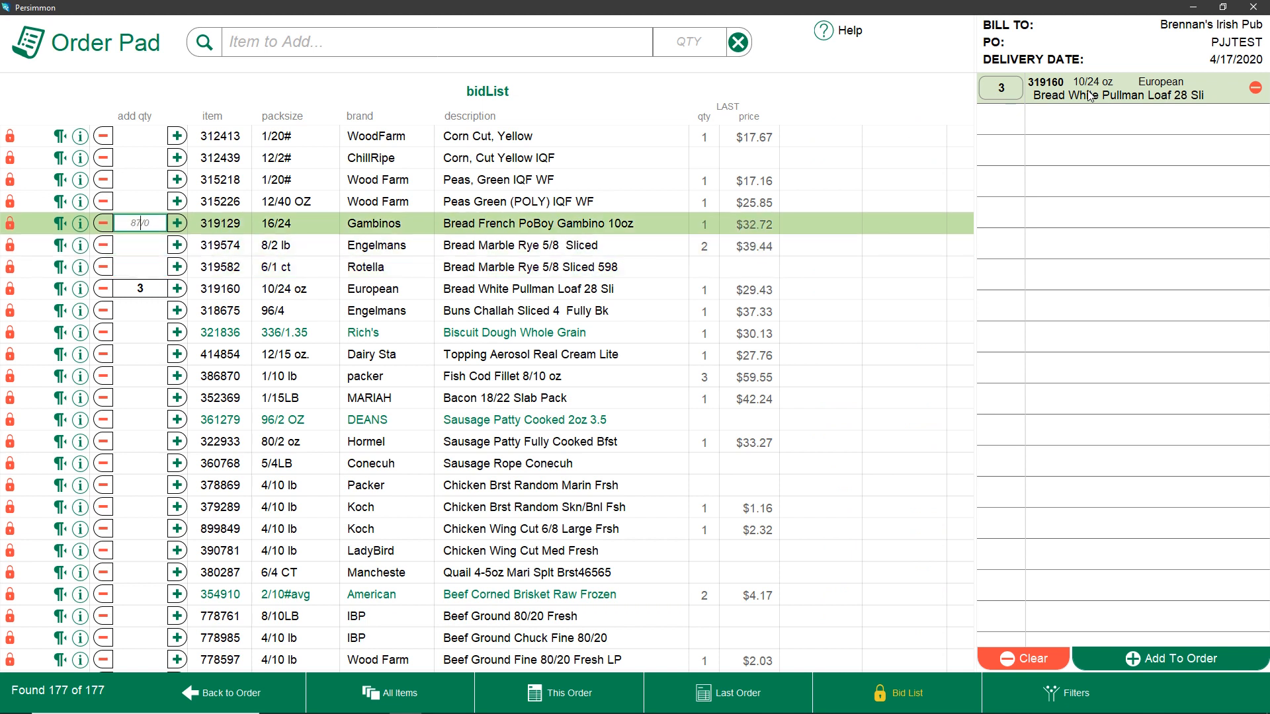
type("2")
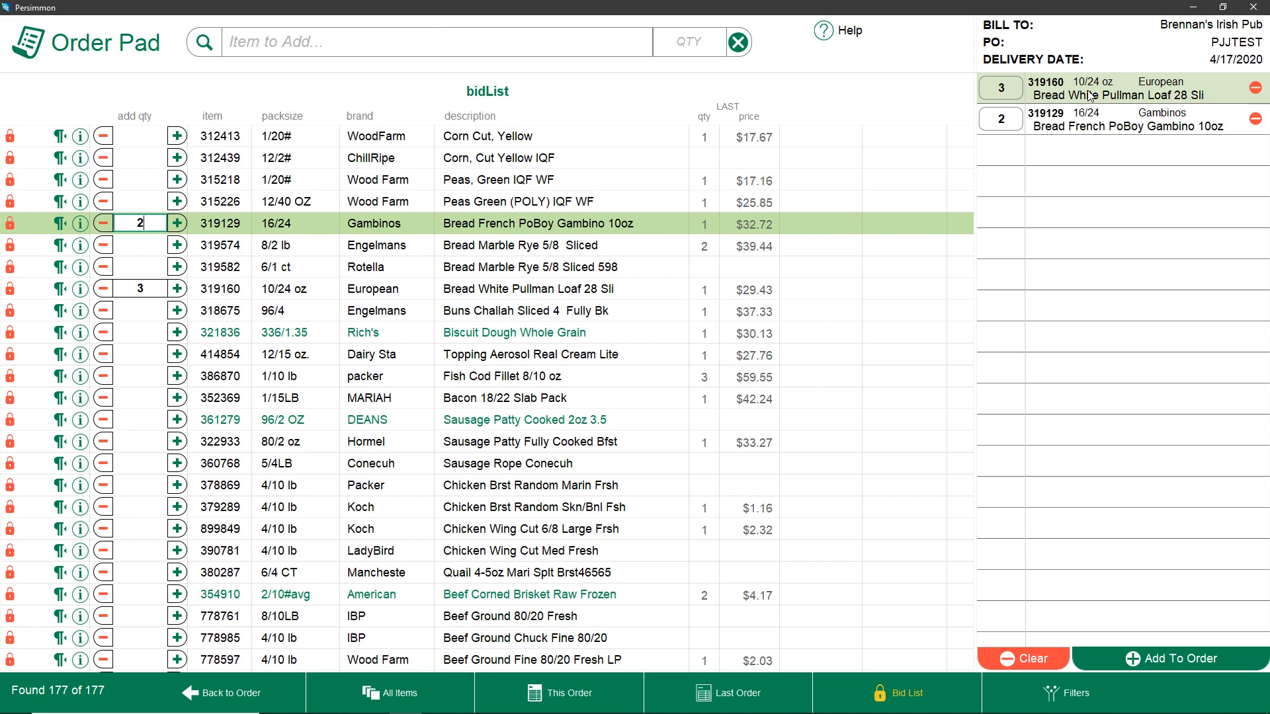
Set the quantity of Biscuit Dough Whole Grain to 2
key("Down")
key("Down")
key("Down")
key("Down")
key("Down")
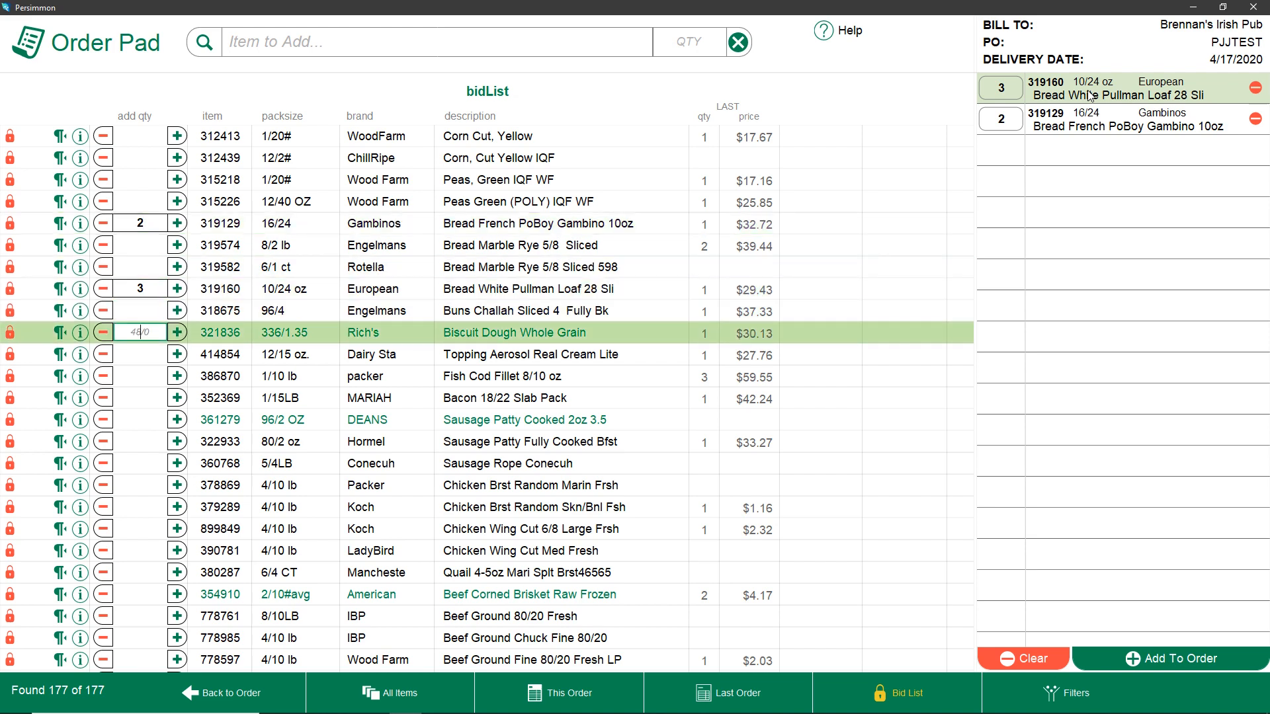
type("2")
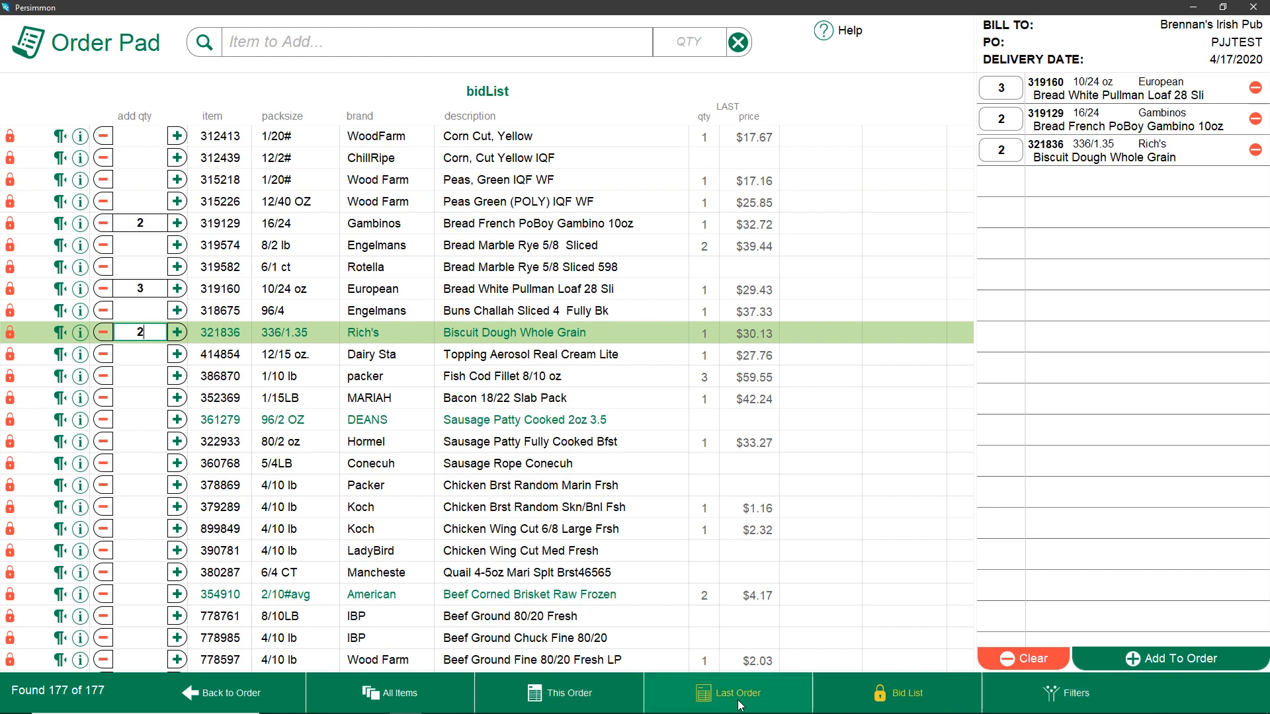
Switch to the last order list and add one Cabbage, Sack, Green 12-14 ct
left_click(412, 700)
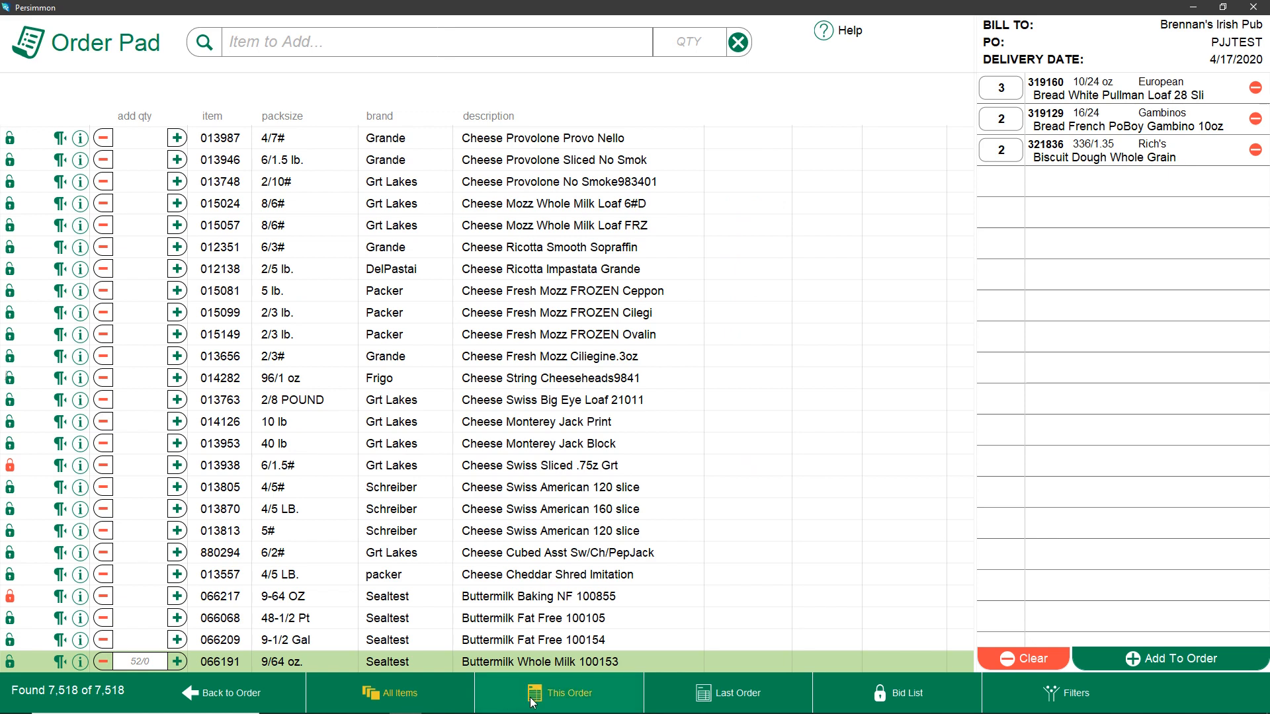
left_click(570, 703)
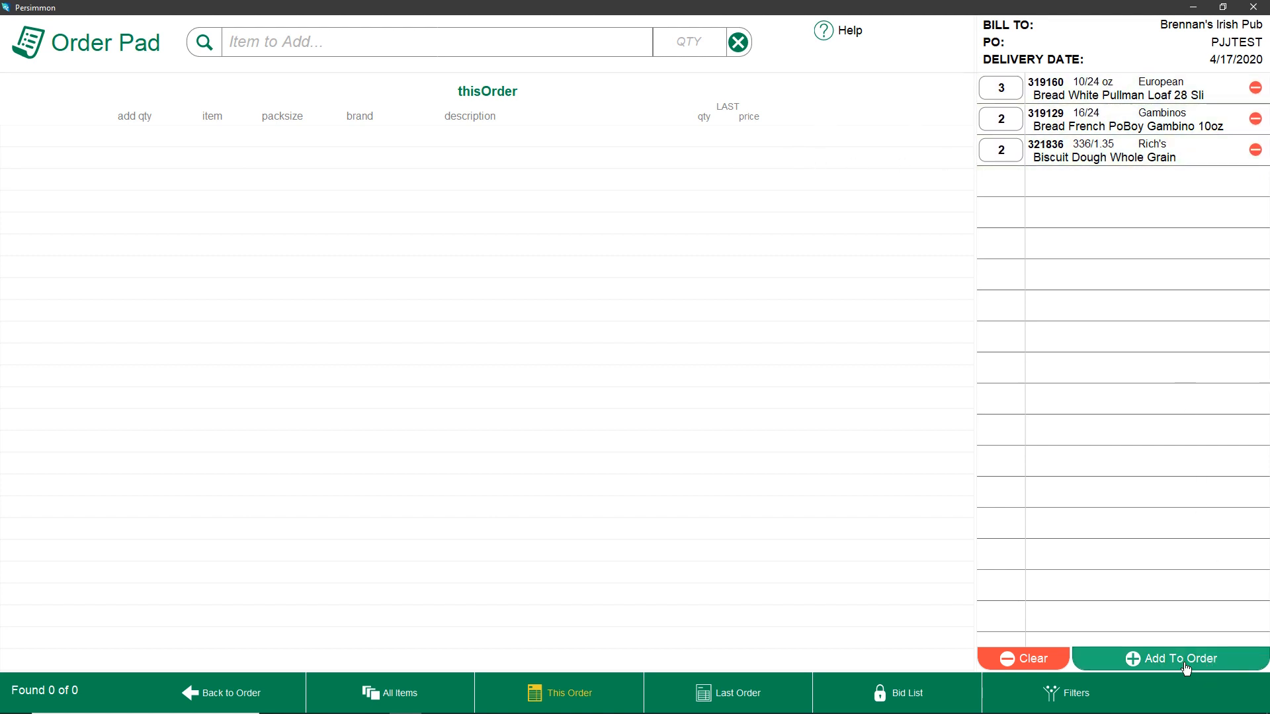
left_click(734, 702)
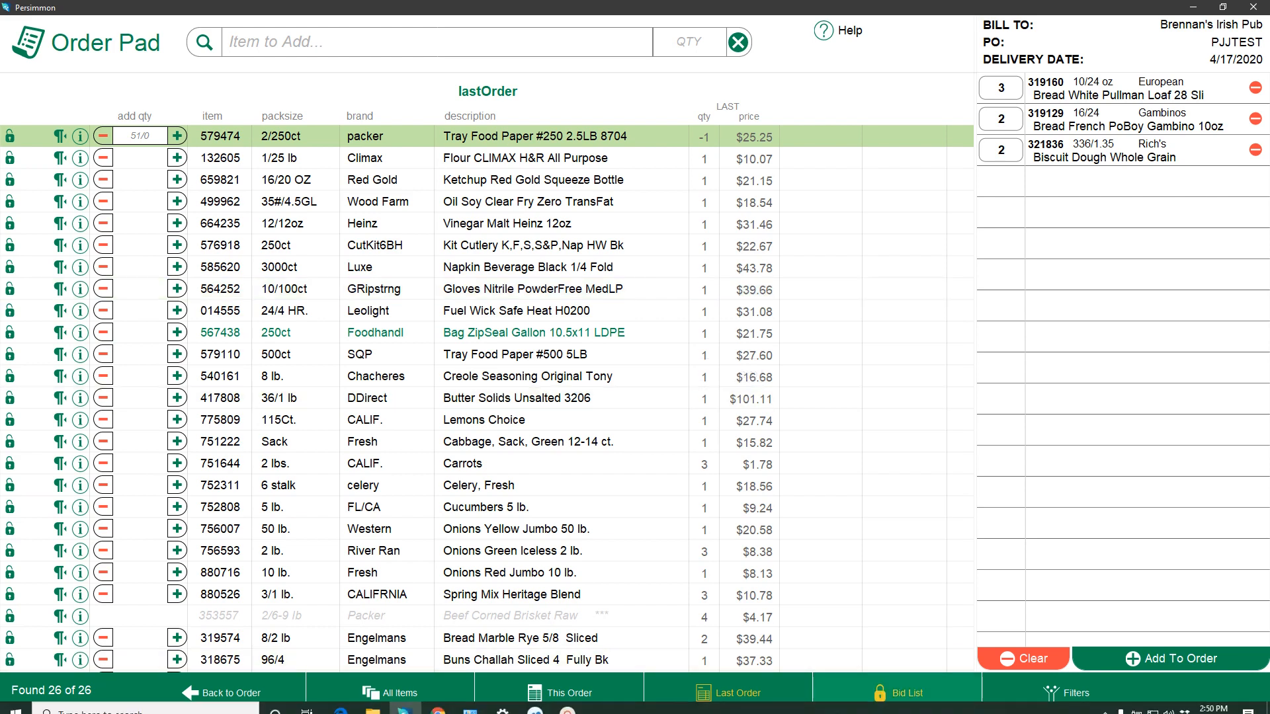
scroll(200, 392, "down", 1)
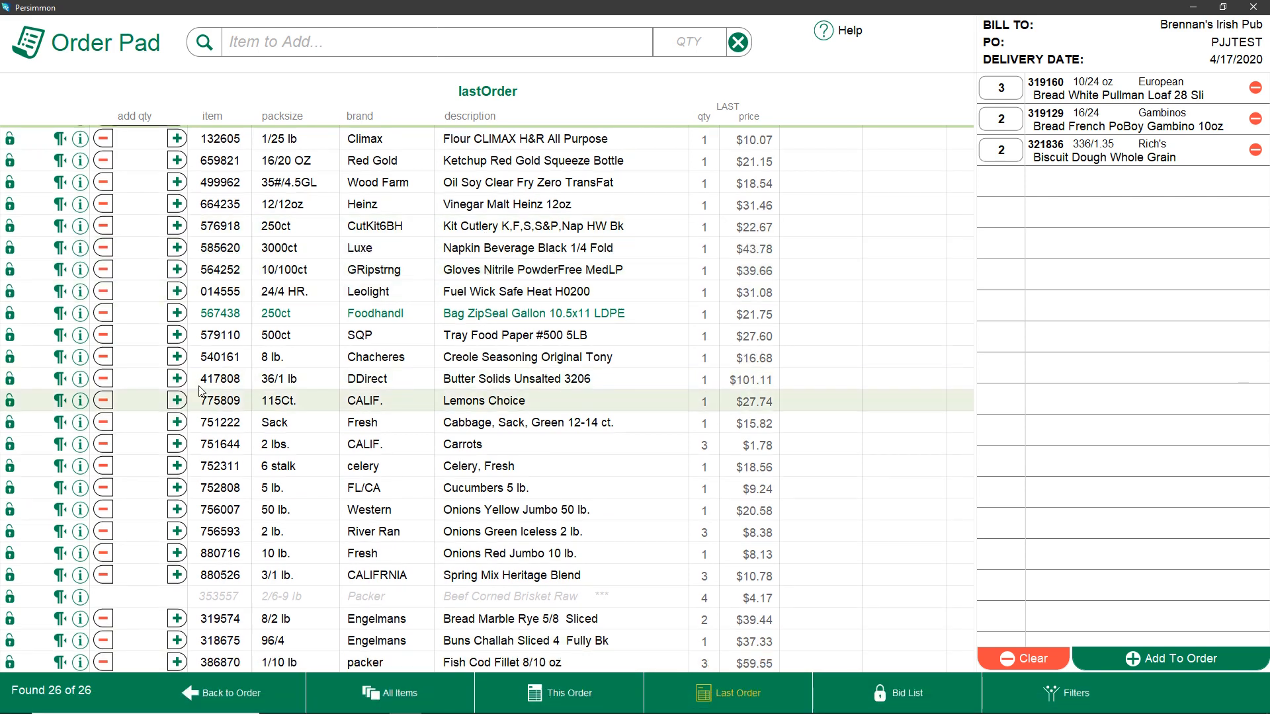
left_click(177, 423)
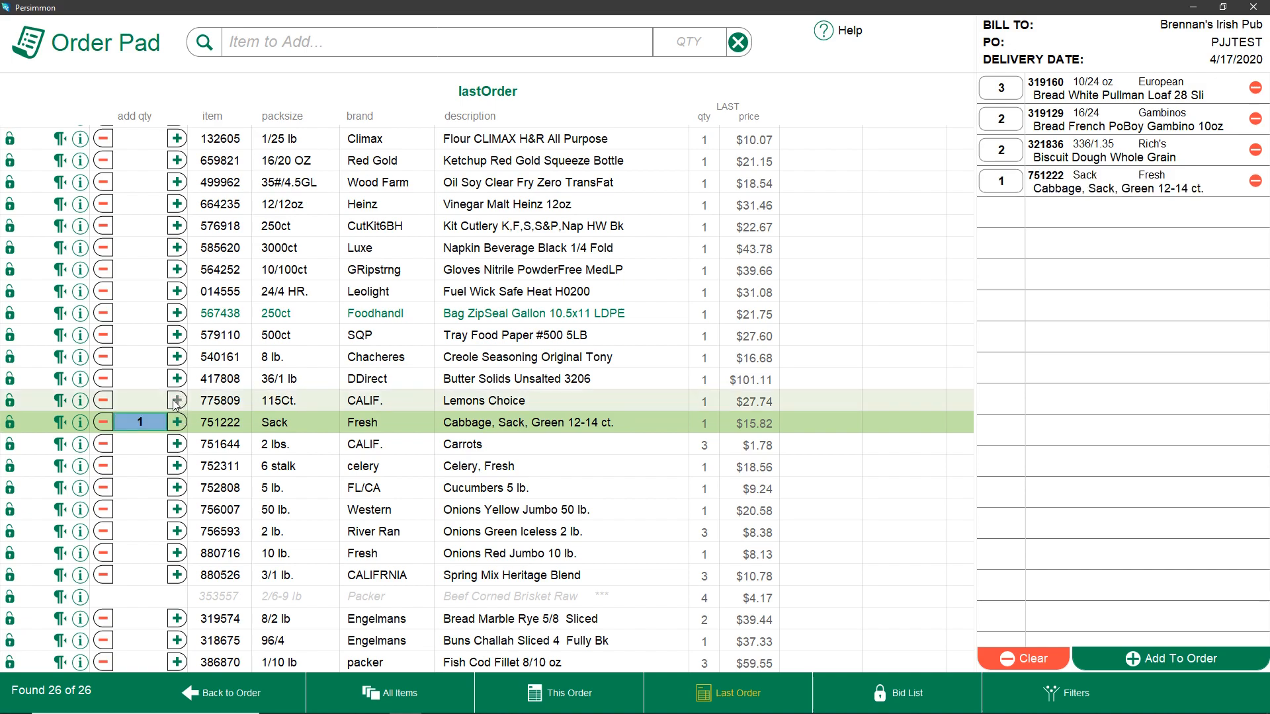
Set quantities of 3 for Lemons Choice and Bag ZipSeal Gallon 10.5x11 LDPE
left_click(176, 400)
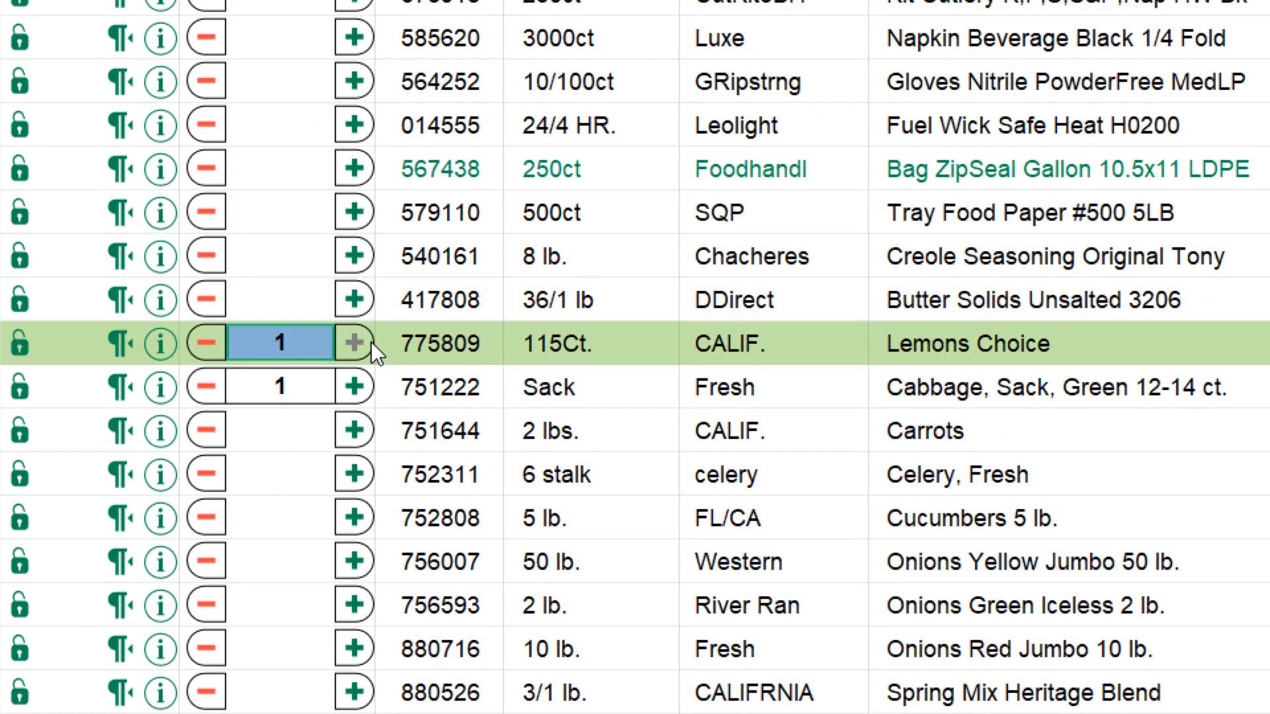
left_click(359, 339)
left_click(360, 340)
left_click(356, 342)
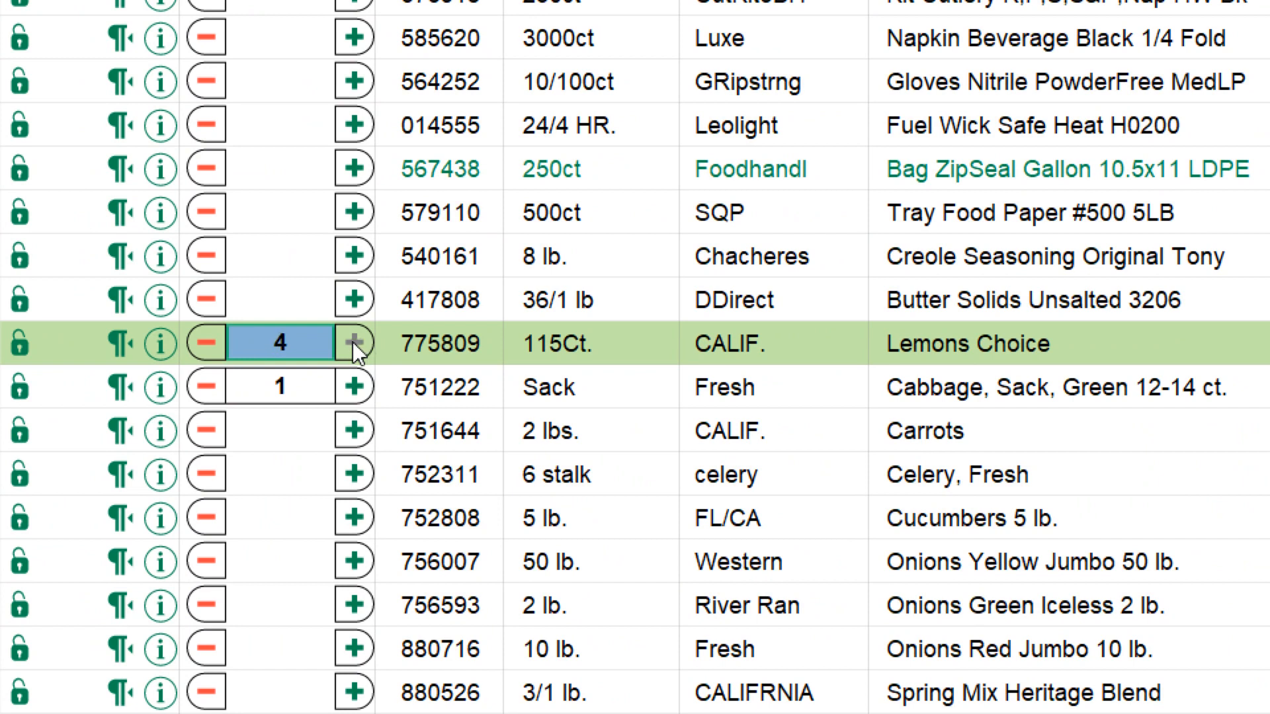
left_click(212, 339)
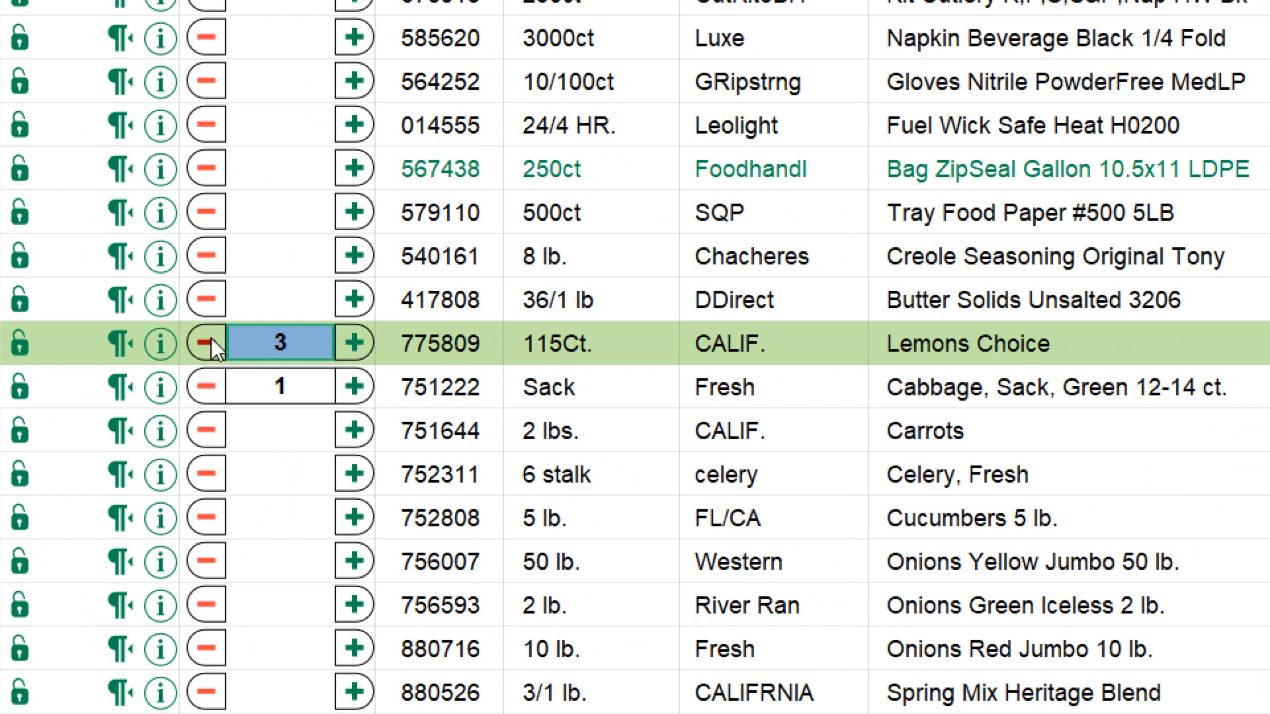
left_click(307, 162)
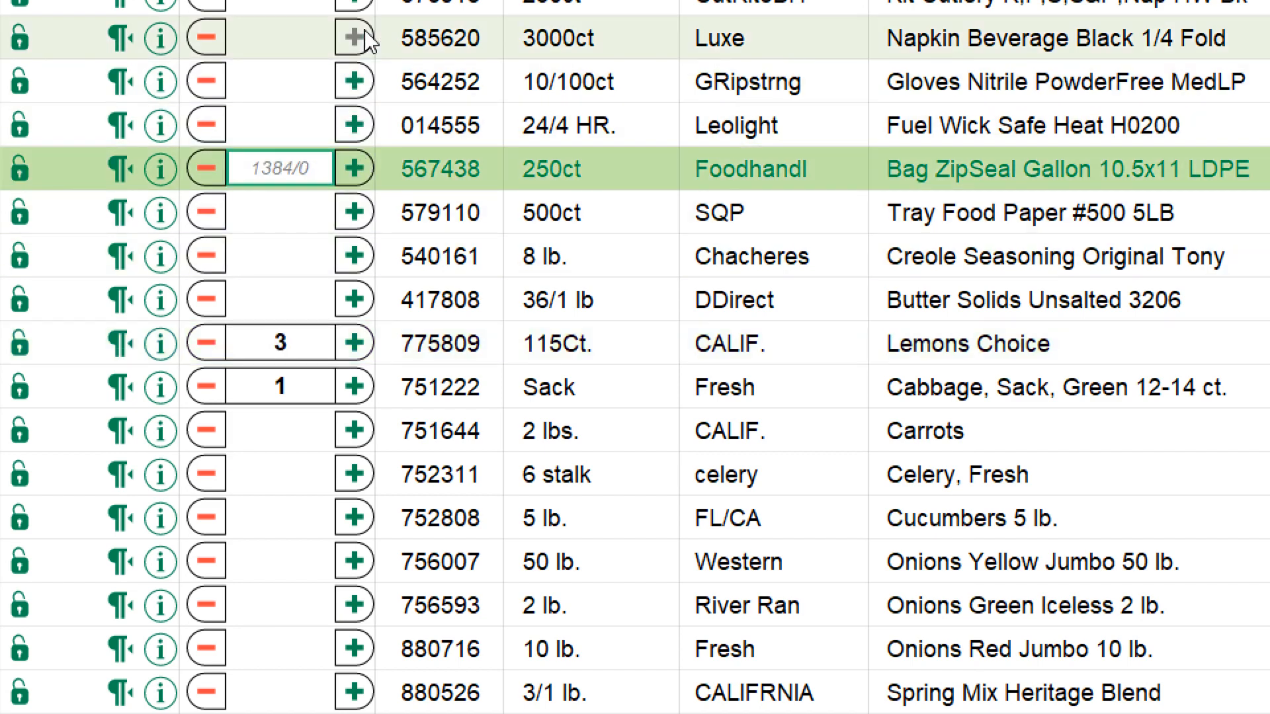
type("3")
Set the Carrots quantity to 4 and confirm it
key("Down")
key("Down")
key("Down")
key("Down")
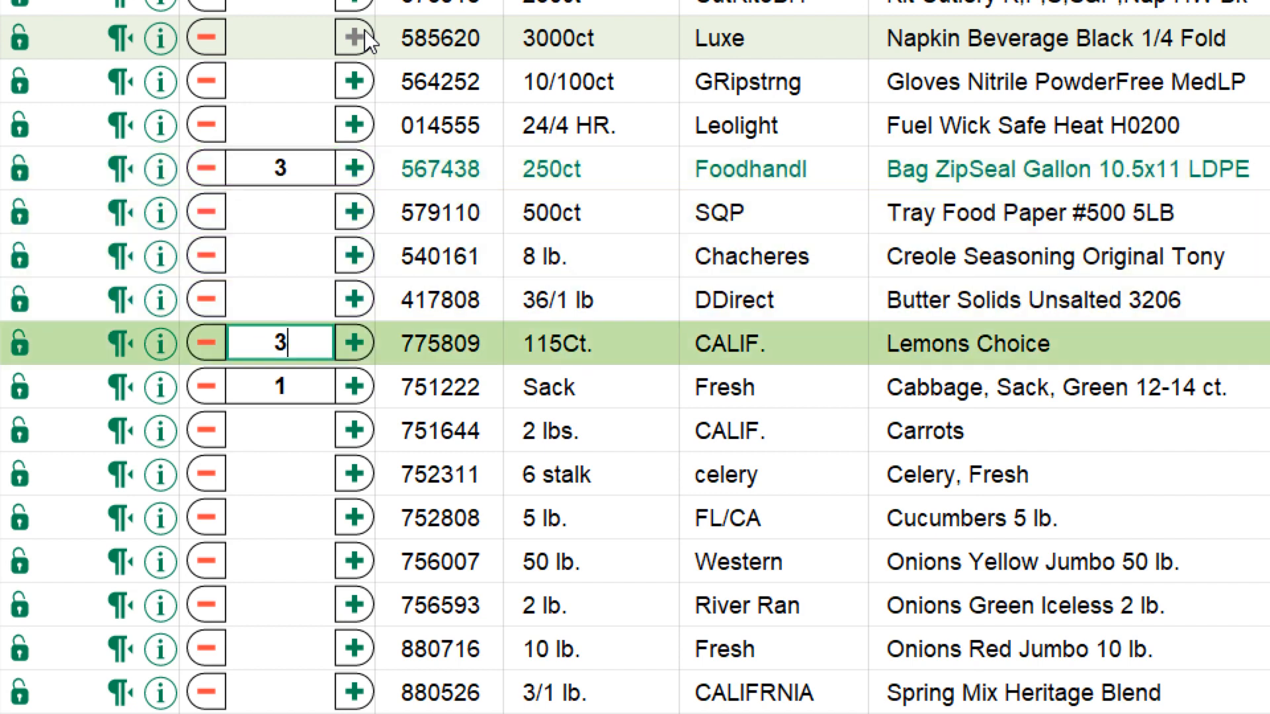
key("Down")
key("Down")
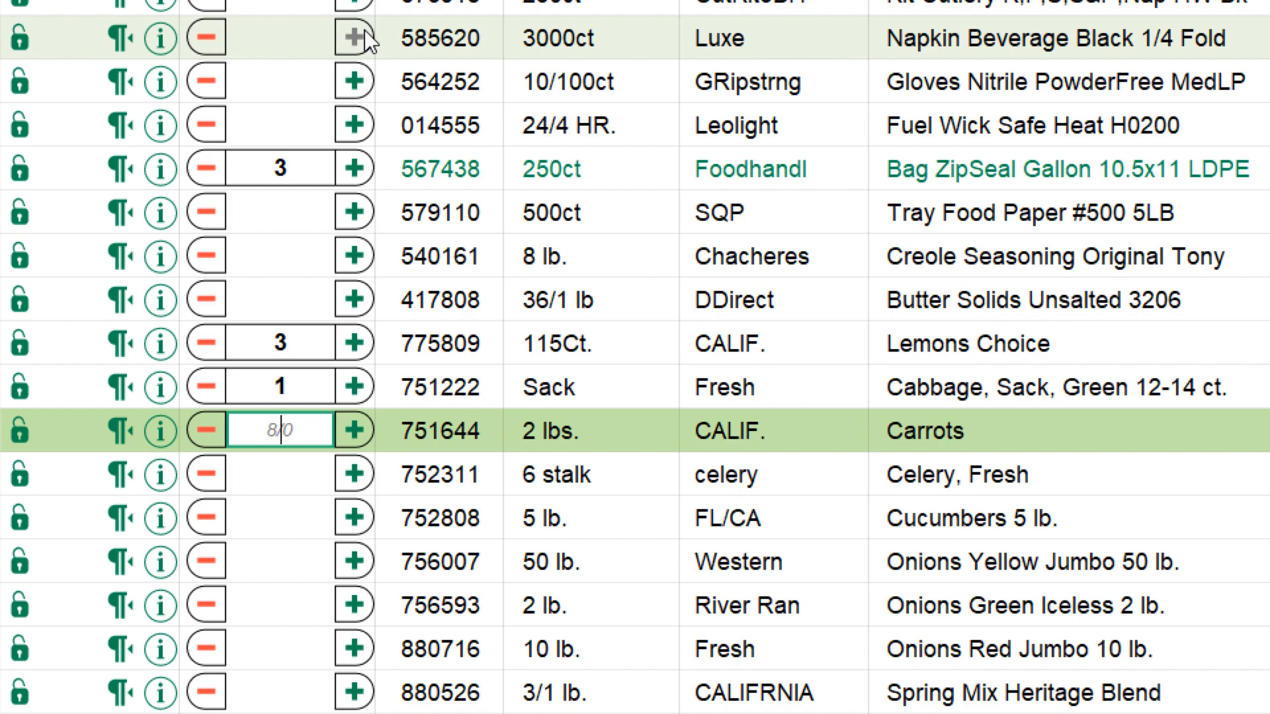
type("4")
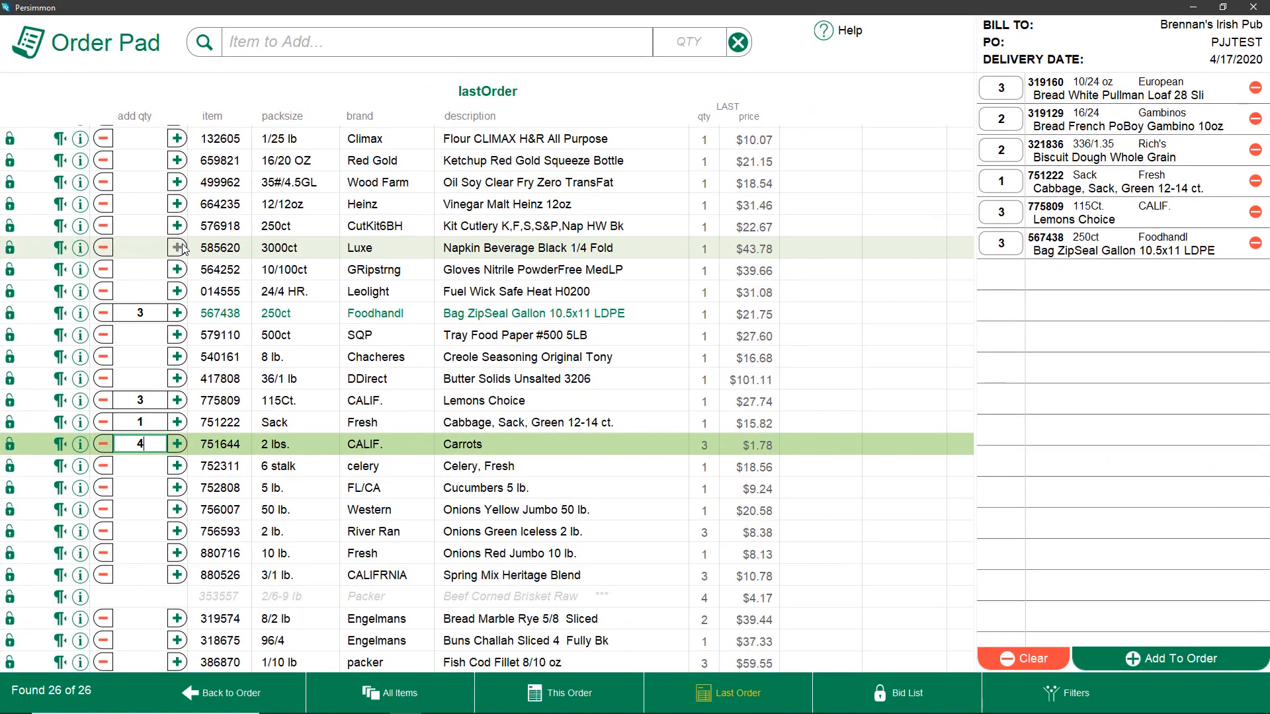
key("Return")
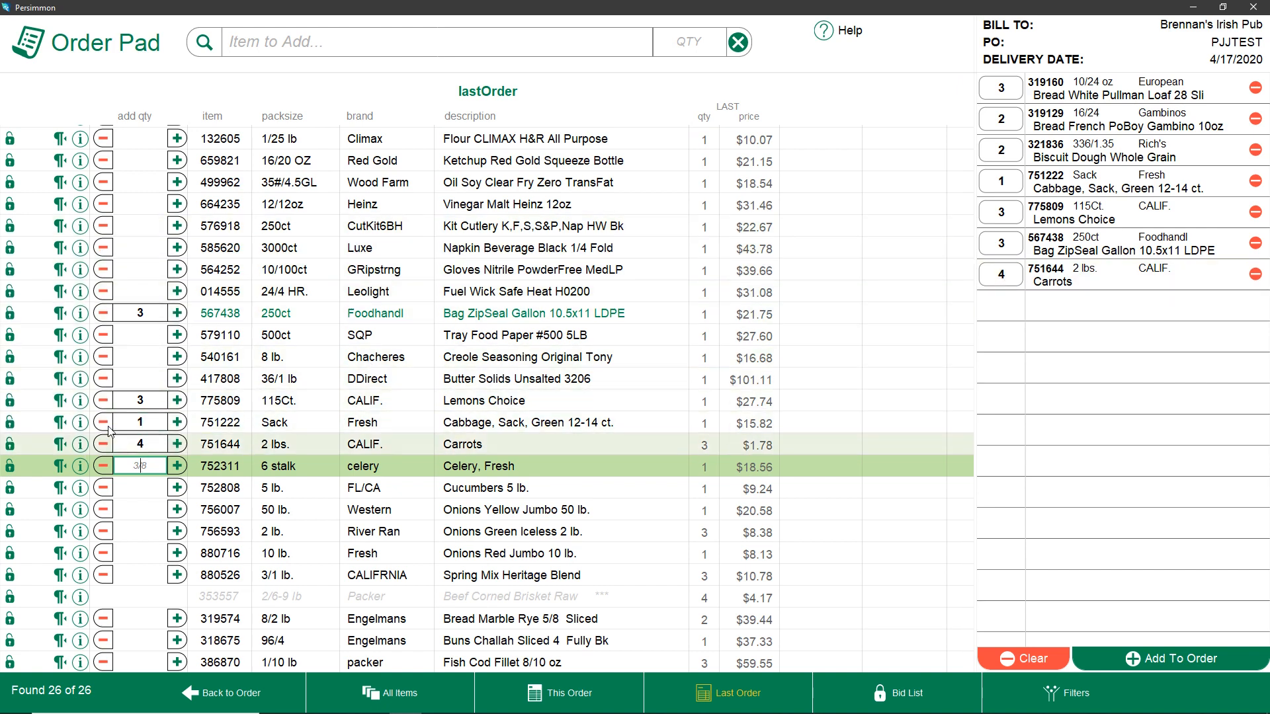
Lower the Lemons Choice quantity to 2 and raise Bag ZipSeal Gallon 10.5x11 LDPE to 4
left_click(152, 402)
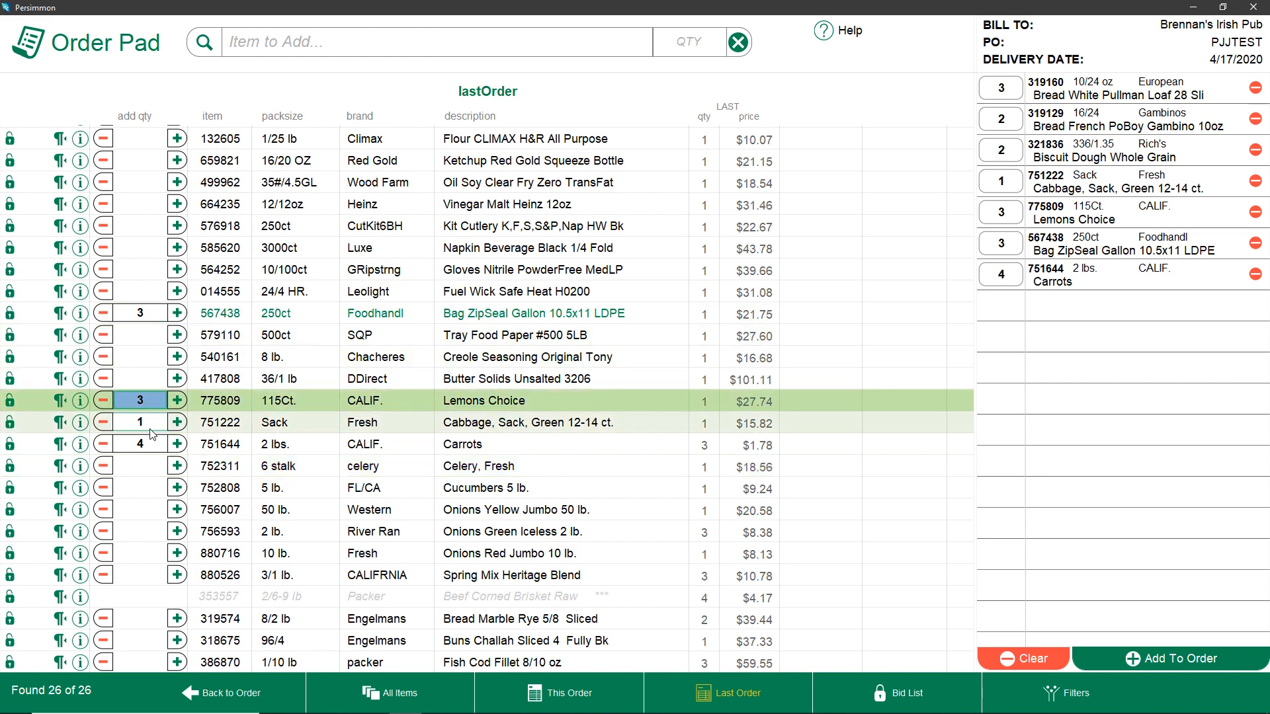
left_click(104, 400)
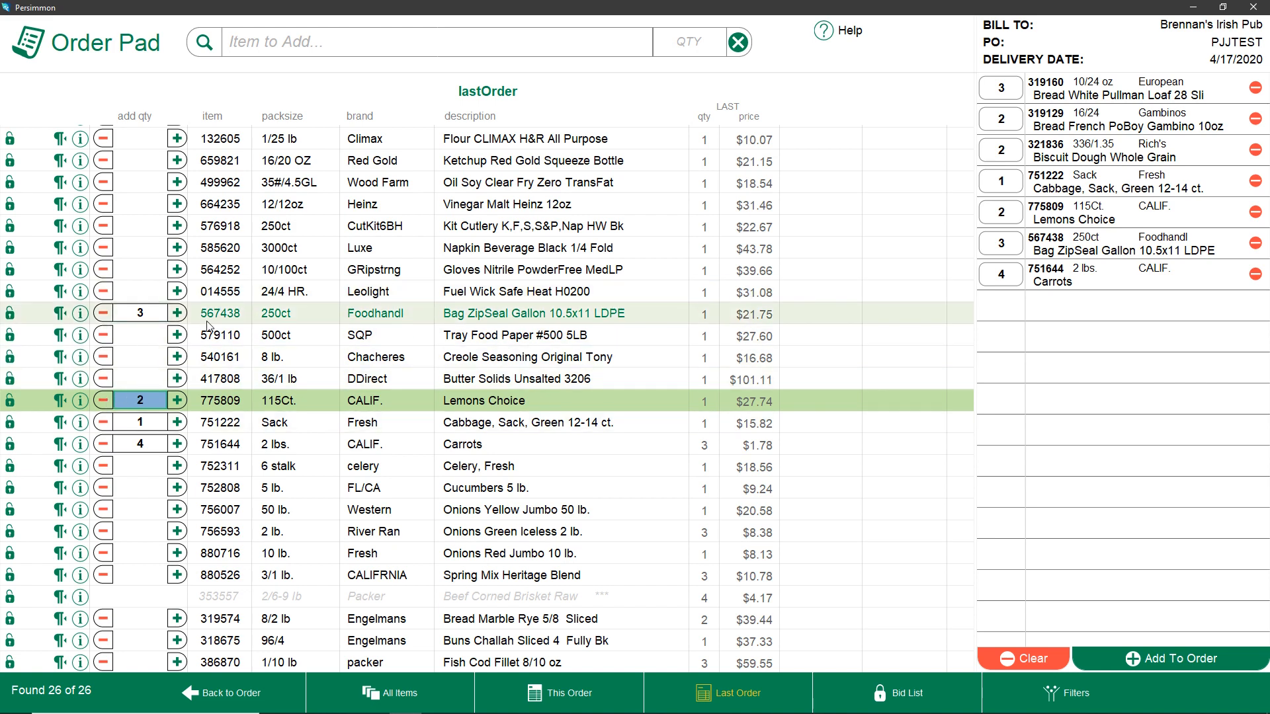
left_click(177, 314)
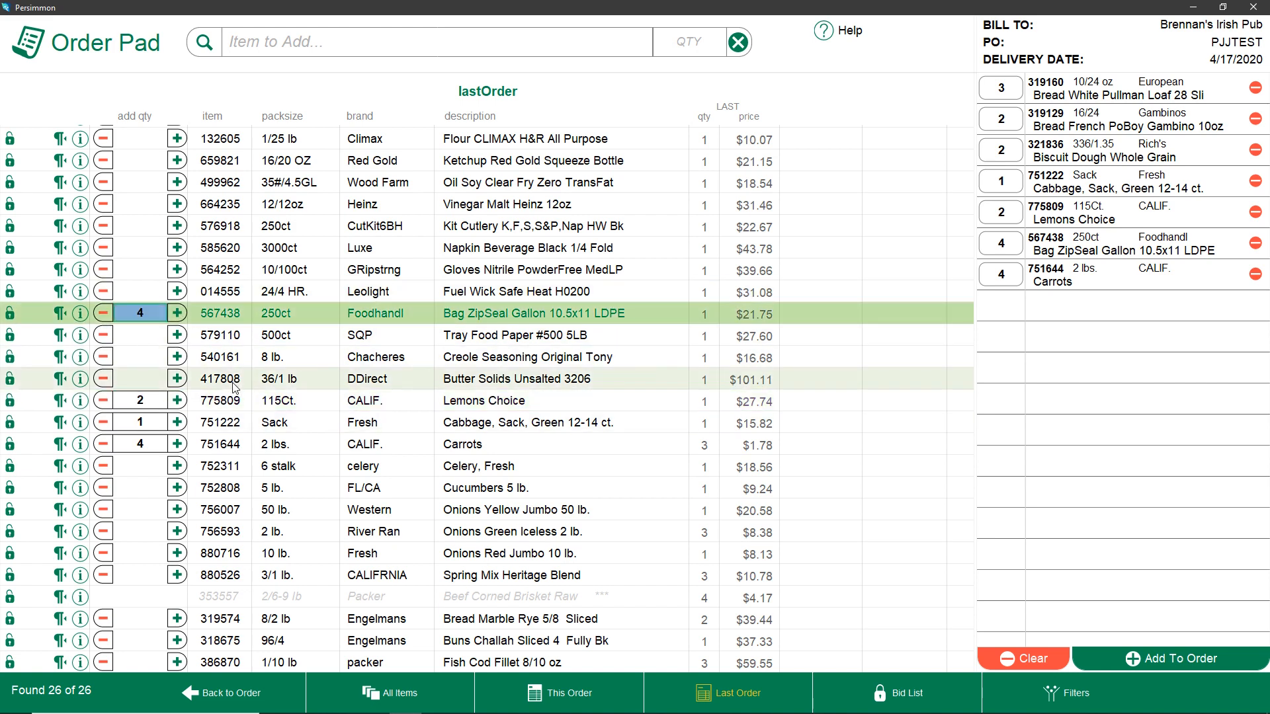
In the pending items, set Biscuit Dough Whole Grain to 3 and Bag ZipSeal Gallon 10.5x11 LDPE to 2
left_click(1001, 149)
type("3")
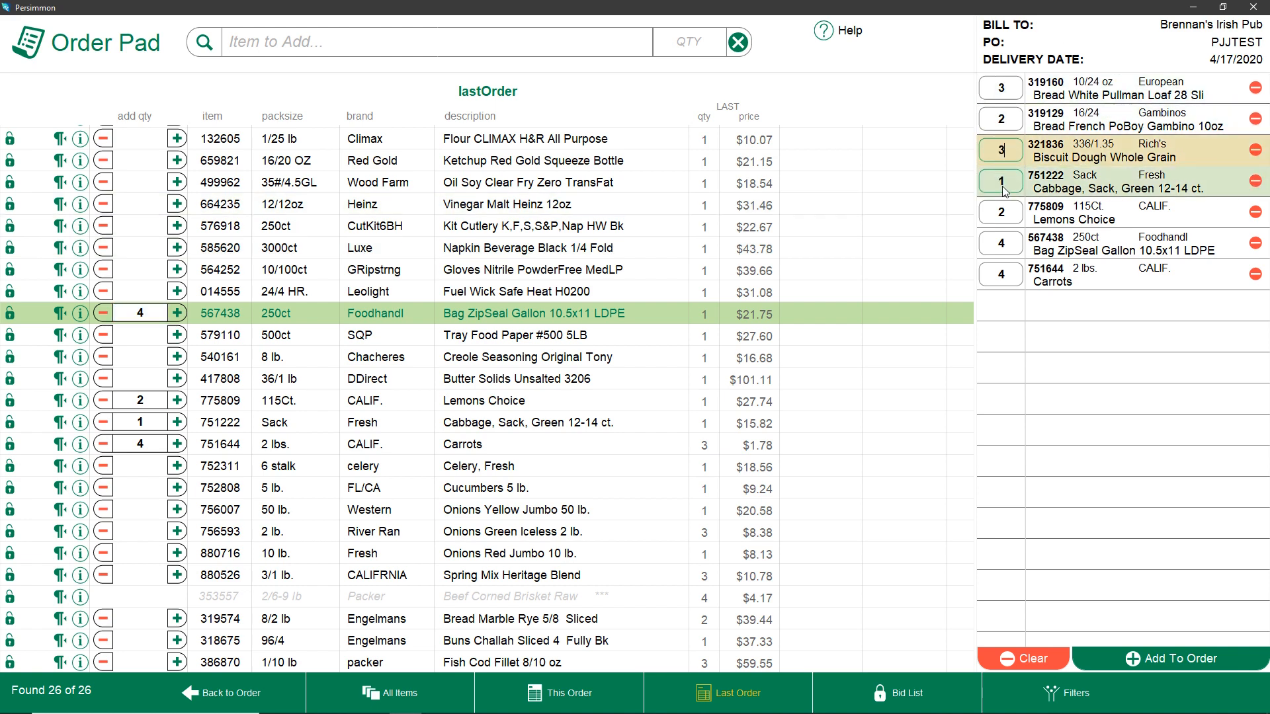
left_click(1013, 250)
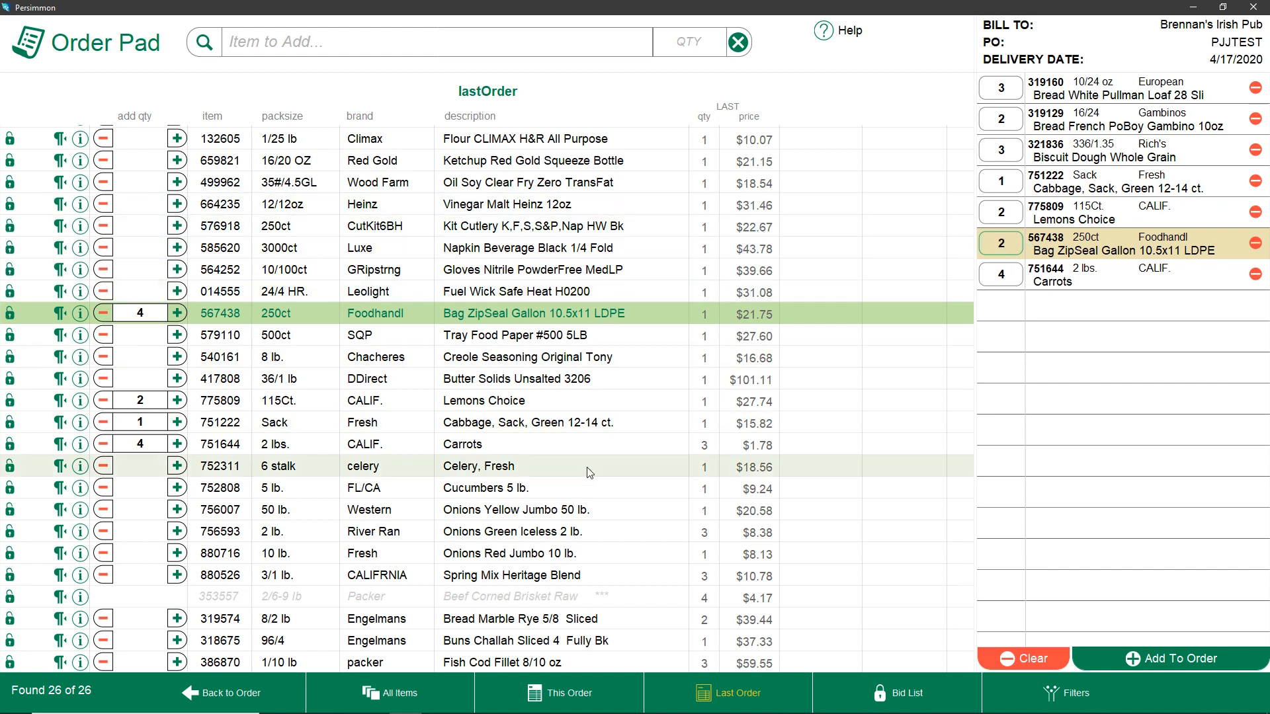
left_click(590, 102)
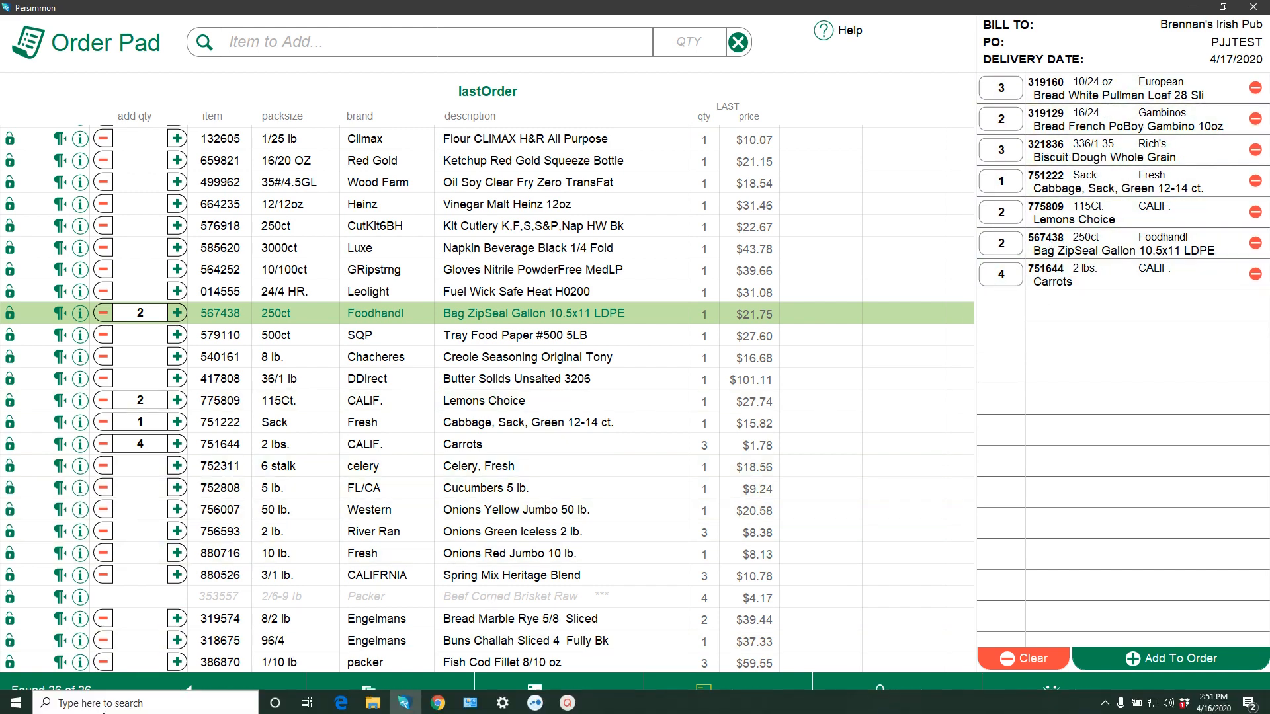
Reopen the order pad and remove Cabbage, Sack, Green 12-14 ct. from the pending items
left_click(240, 682)
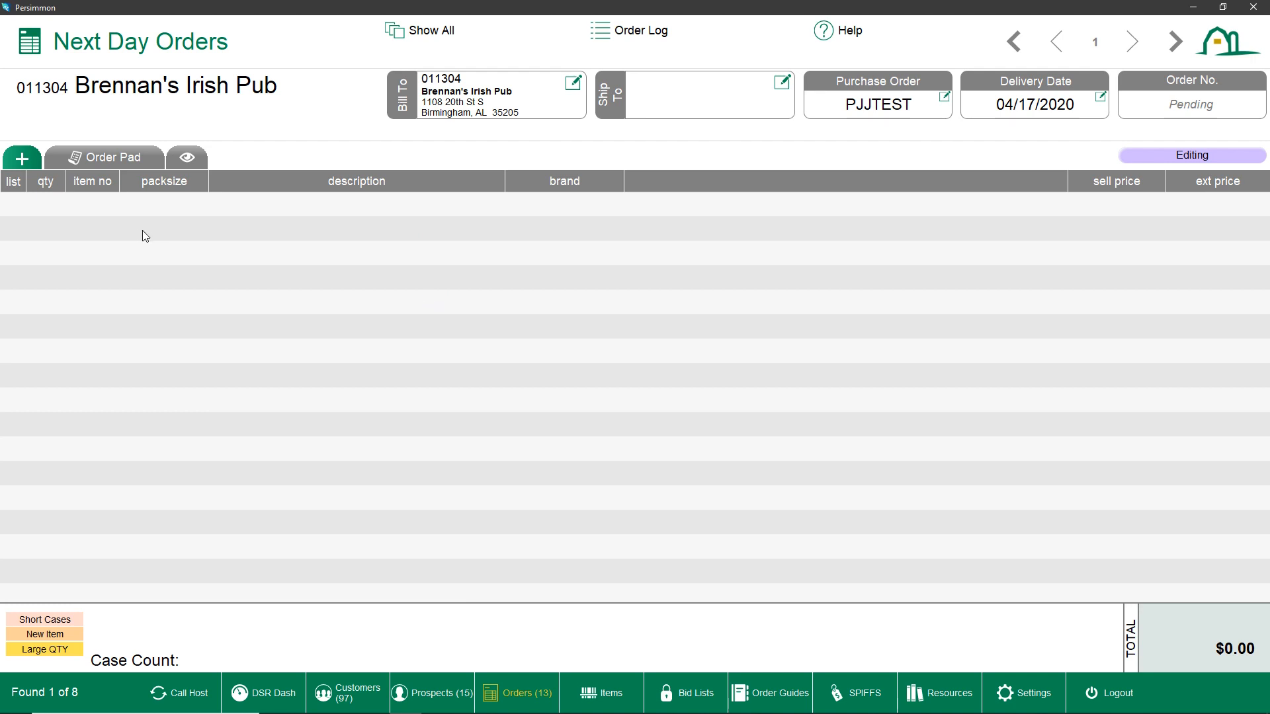
left_click(96, 158)
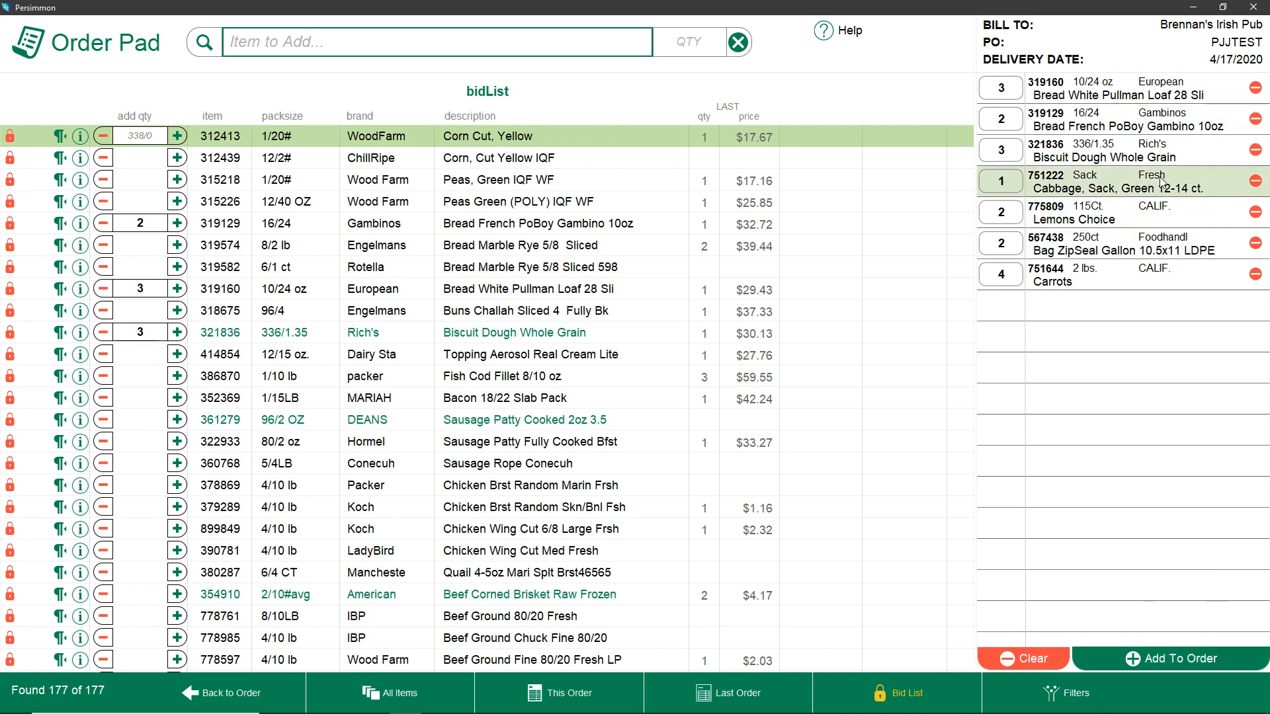
left_click(1255, 180)
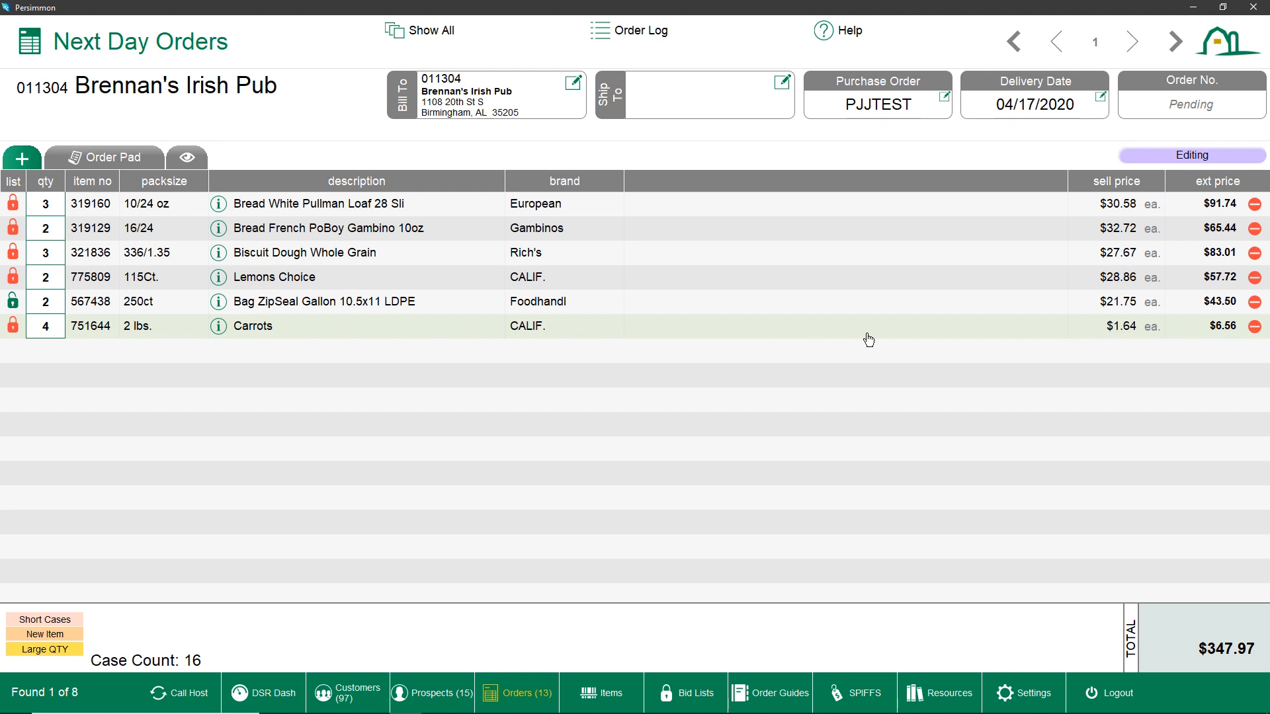
Show the order's price columns and set the Biscuit Dough Whole Grain quantity to 2
left_click(867, 333)
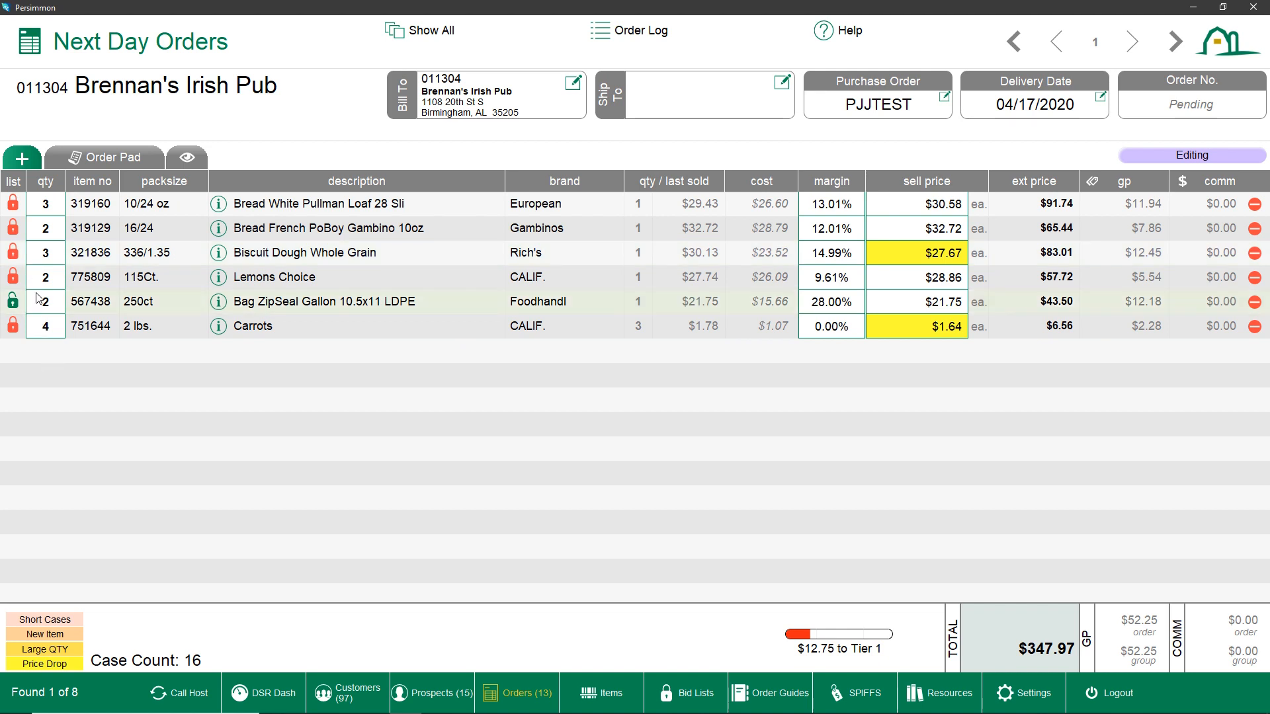
left_click(38, 253)
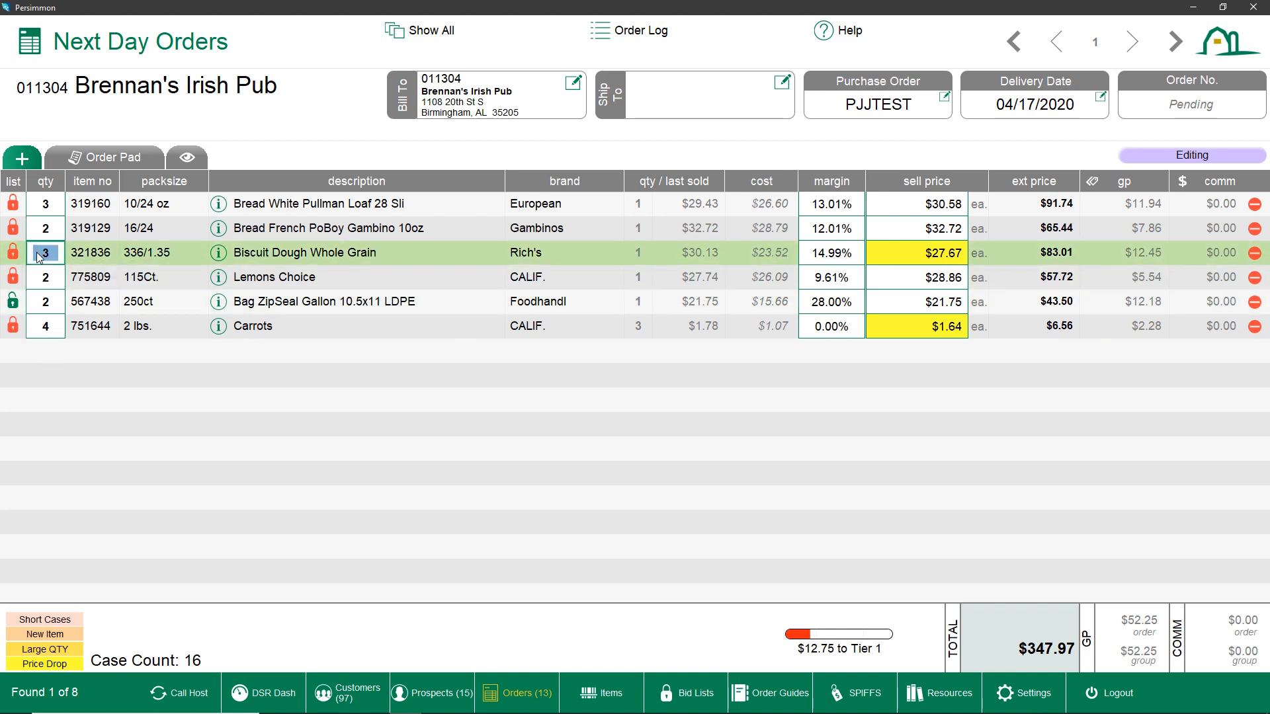
type("2")
key("Tab")
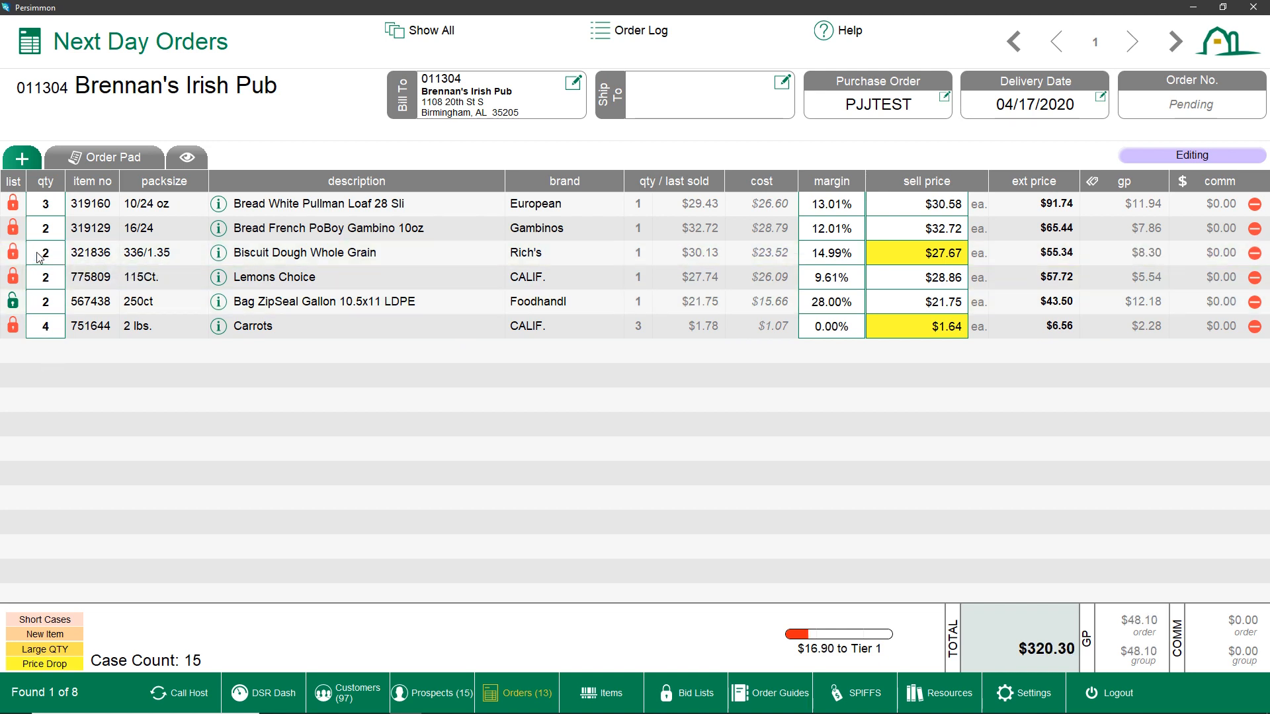
Move through the order grid's margin and sell price cells
key("Tab")
key("Down")
key("Down")
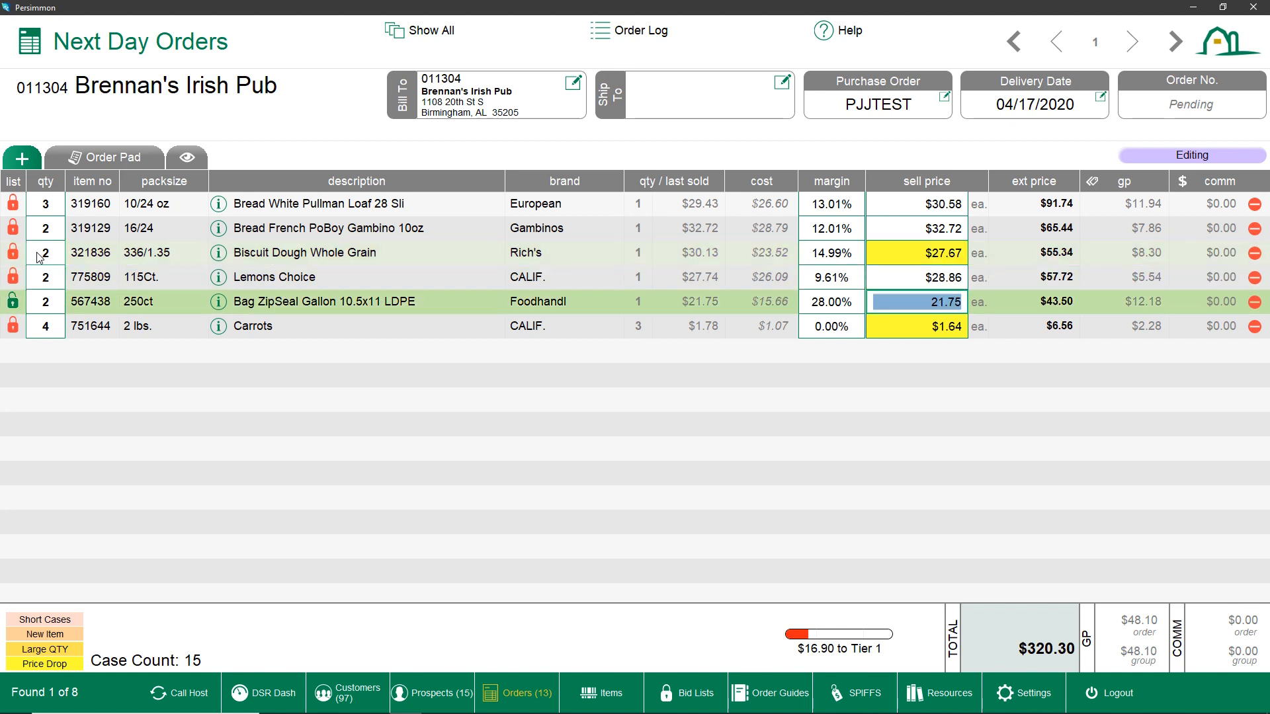
key("Left")
key("Up")
key("Up")
key("Right")
key("Up")
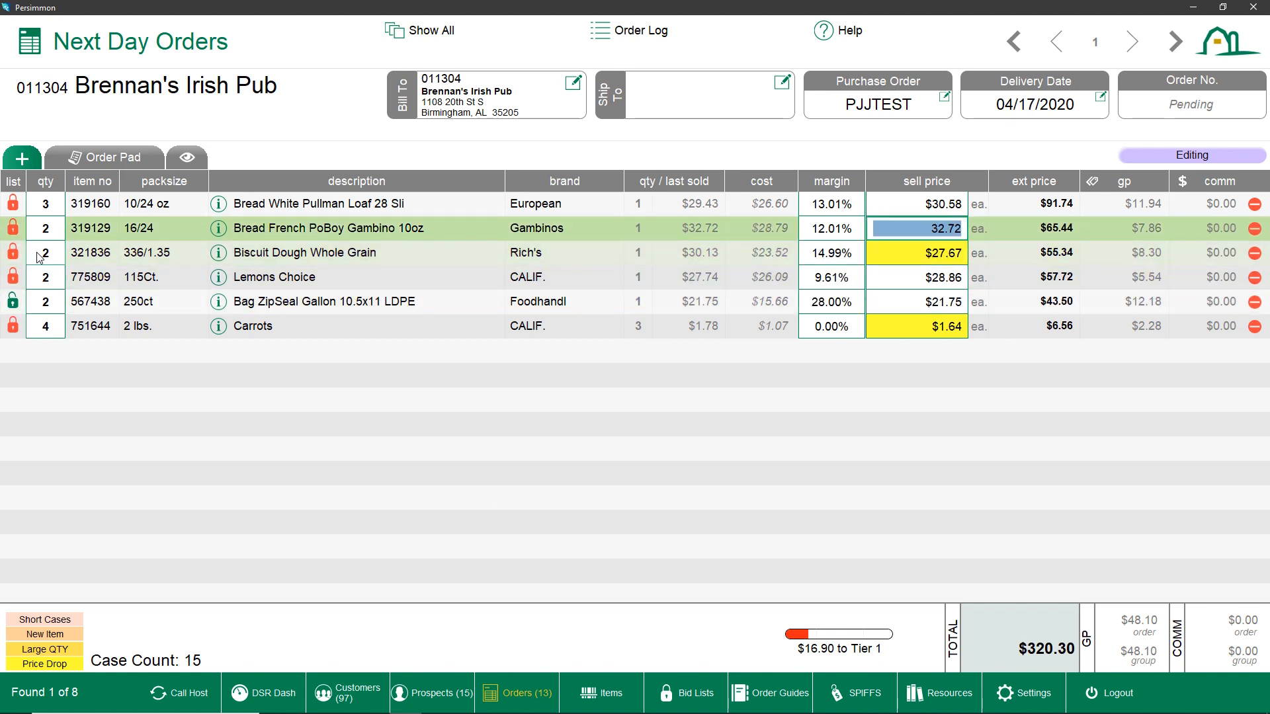
key("Left")
key("Down")
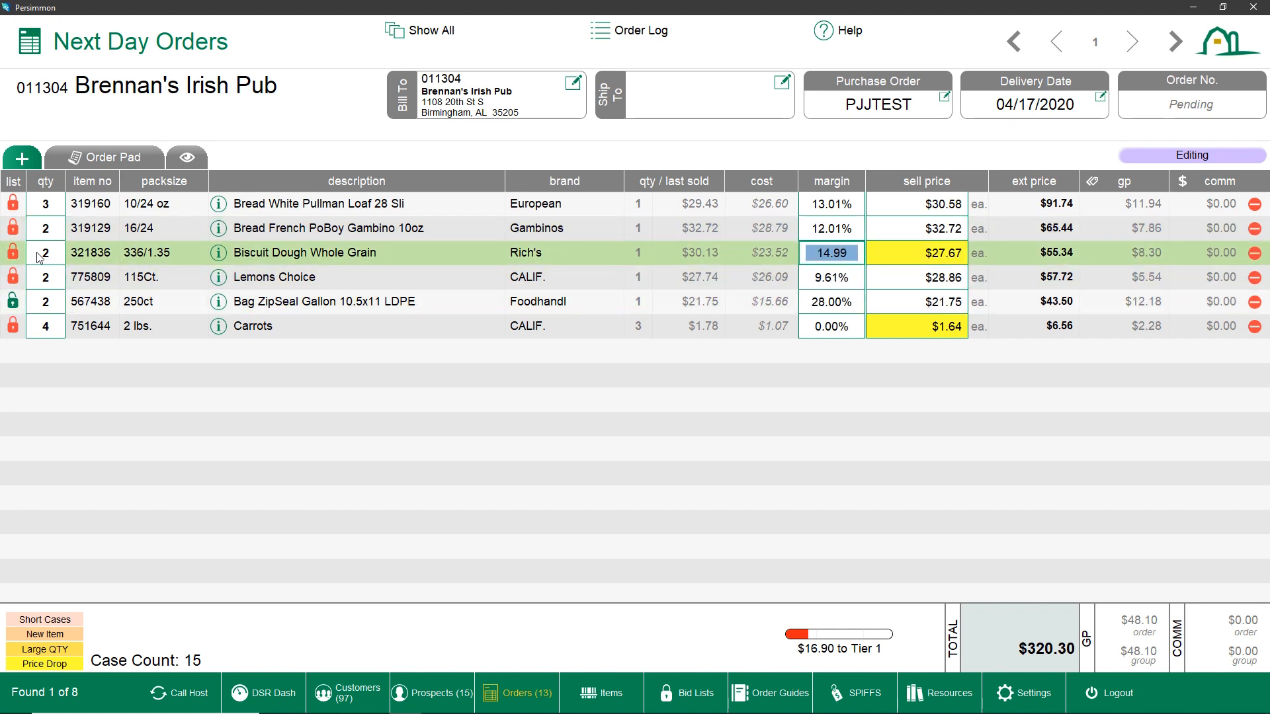
key("Right")
key("Left")
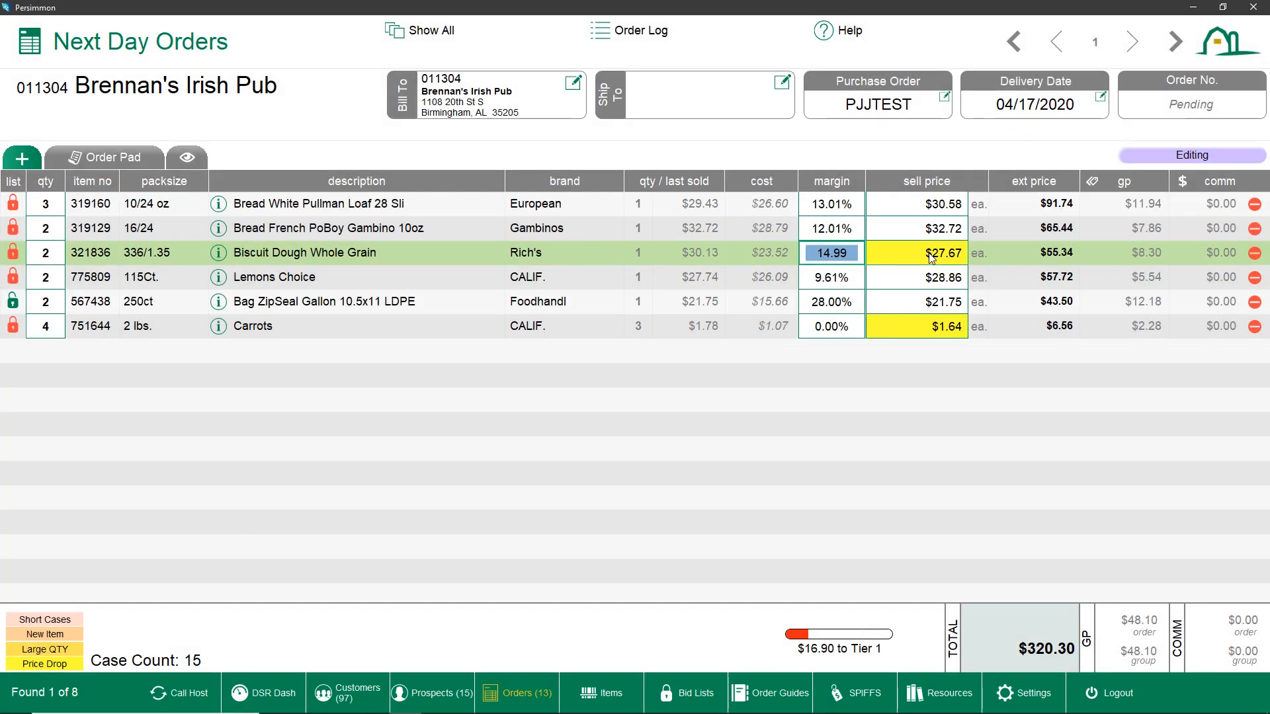
Set the Biscuit Dough Whole Grain sell price to 30.13
left_click(931, 258)
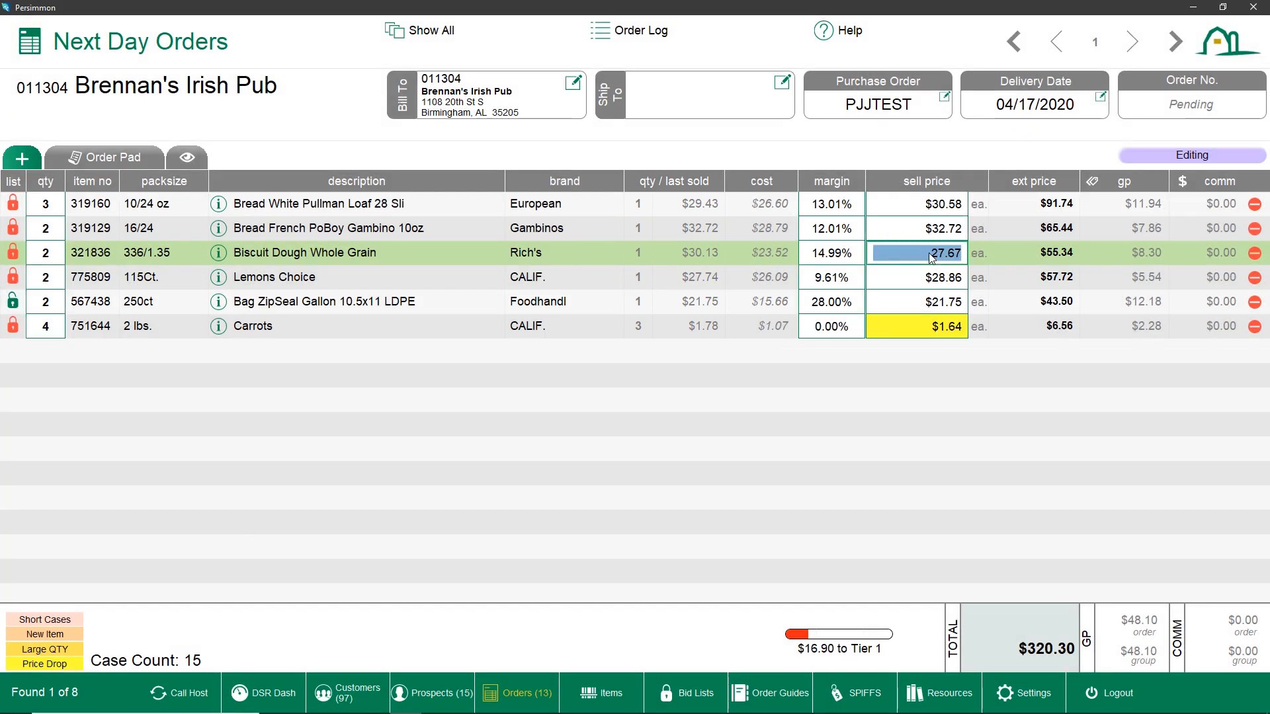
type("30.13")
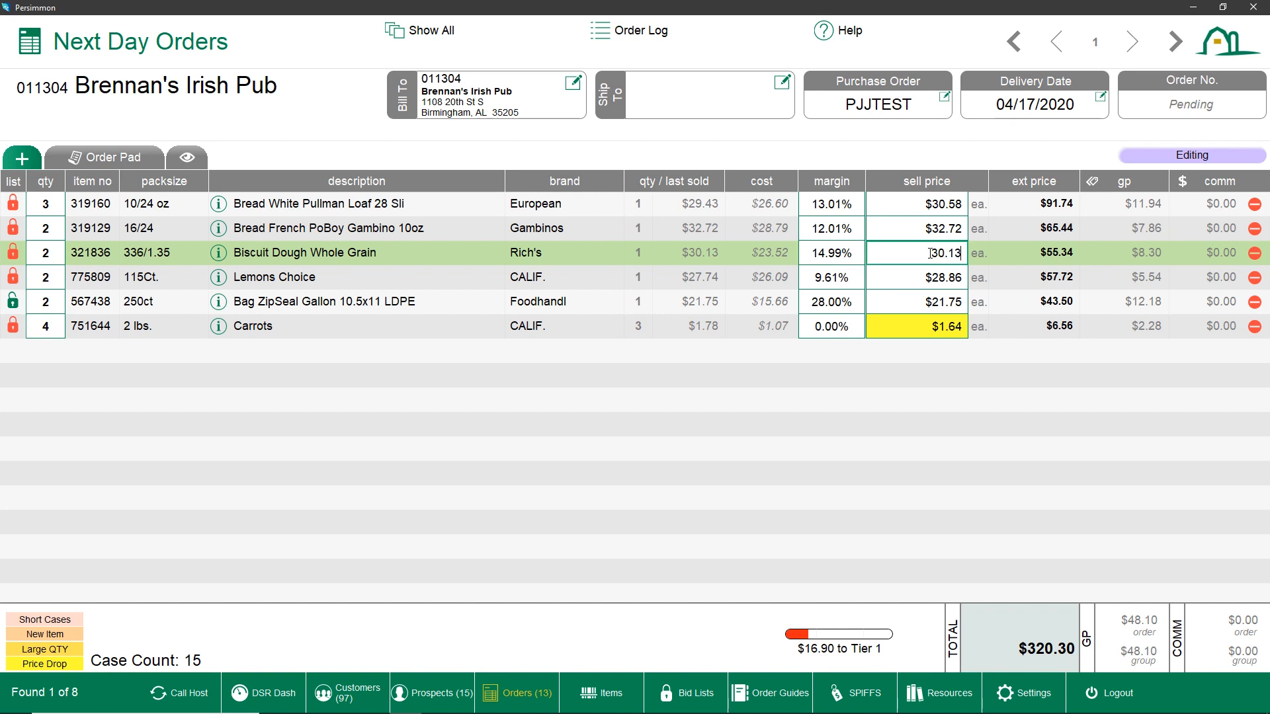
key("Return")
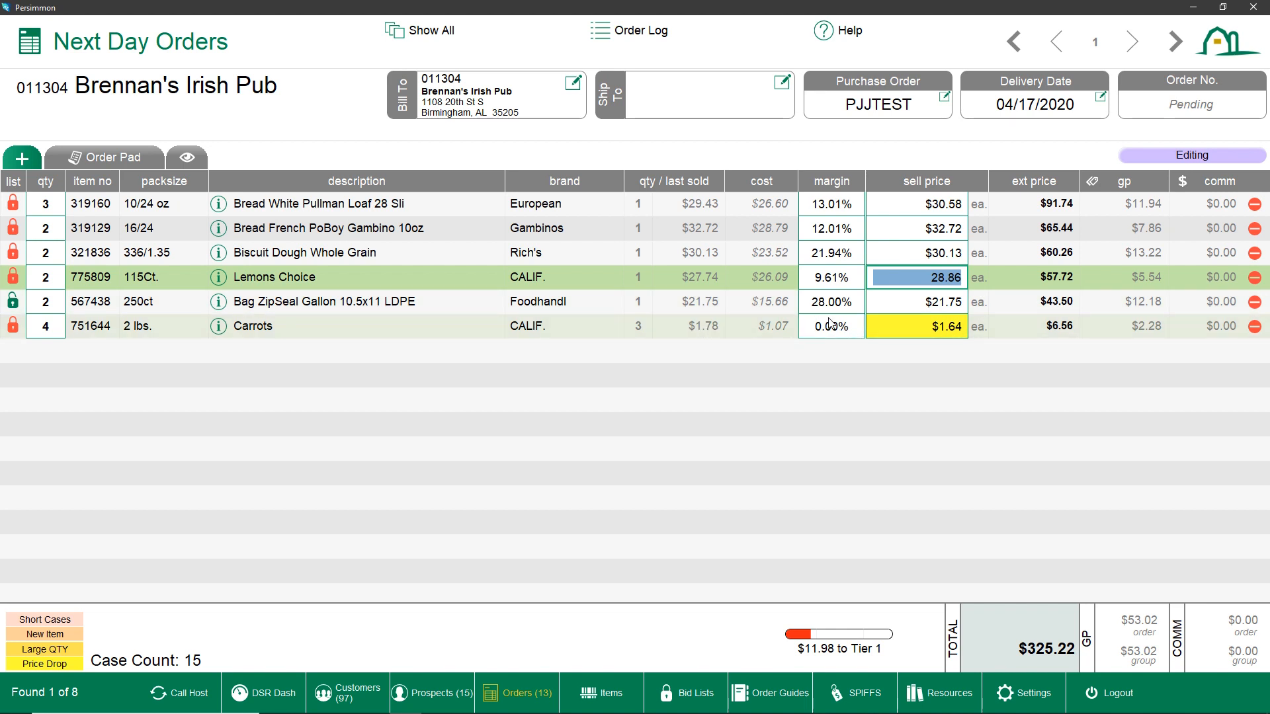
Set the Carrots sell price to 1.78 and finish editing the order
left_click(889, 327)
type("1.78")
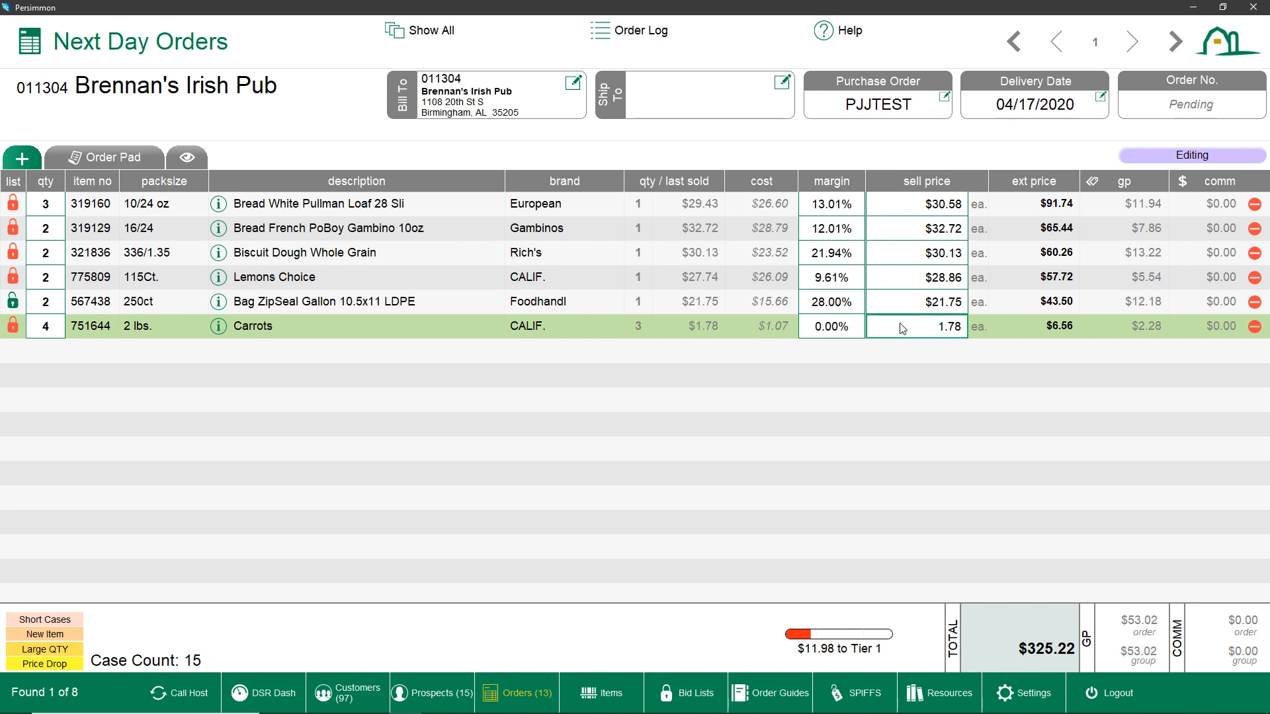
key("Return")
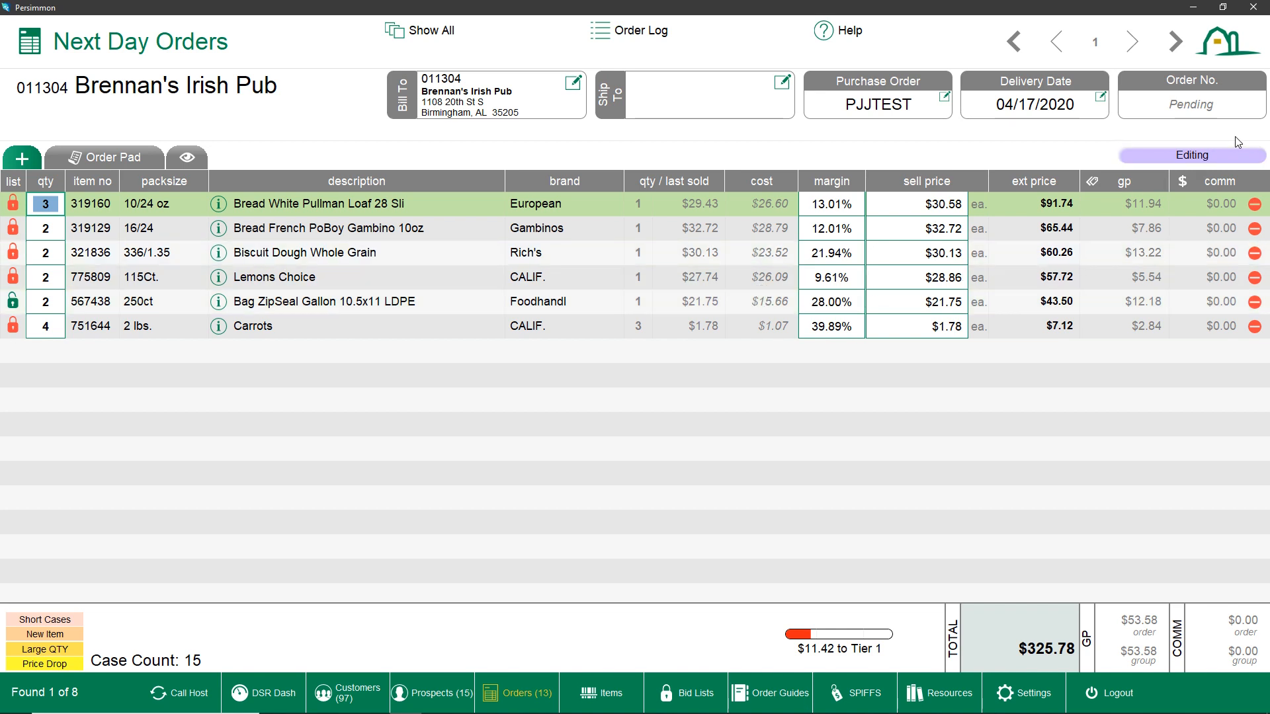
left_click(1205, 160)
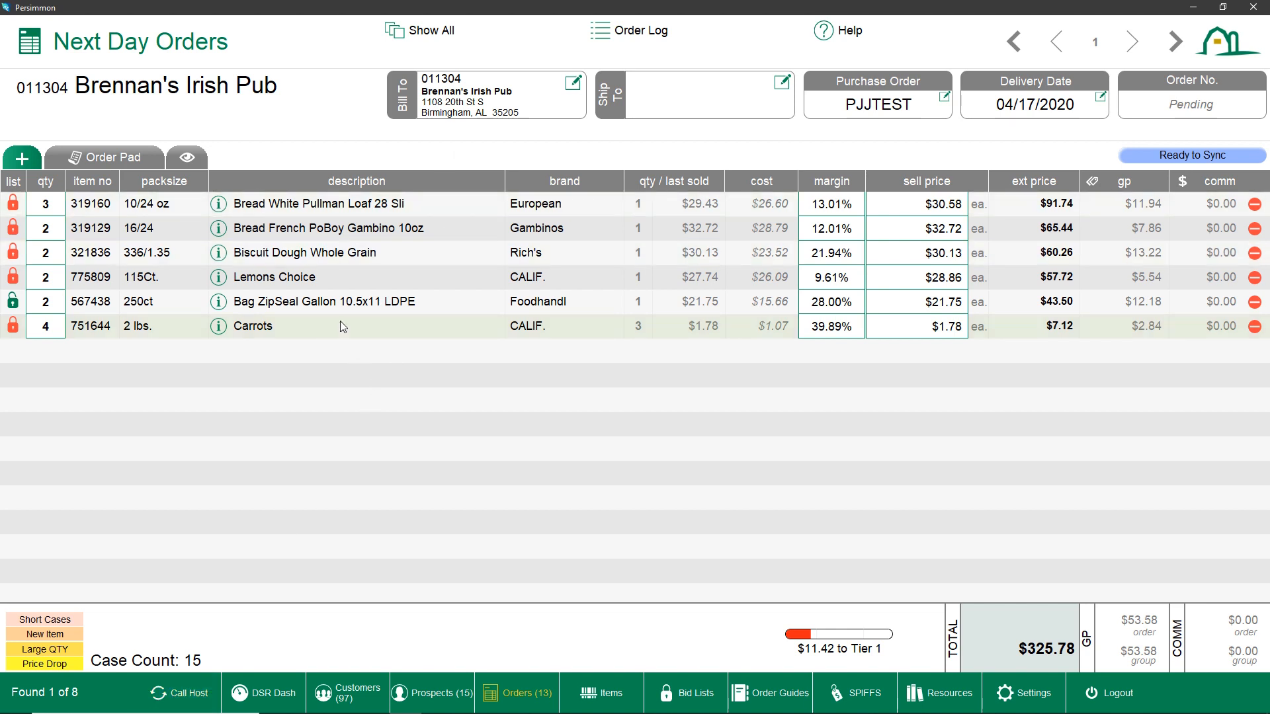
Reopen the order pad and review the bid list and this order's items
left_click(134, 164)
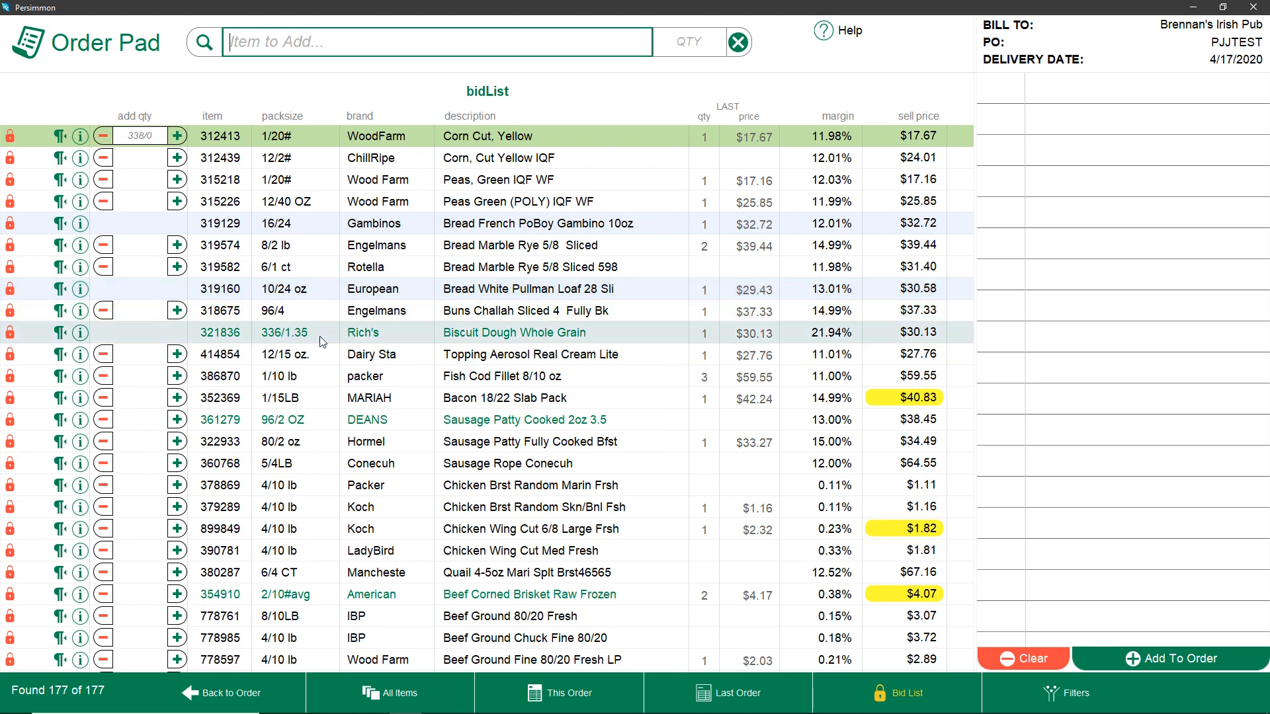
left_click(313, 284)
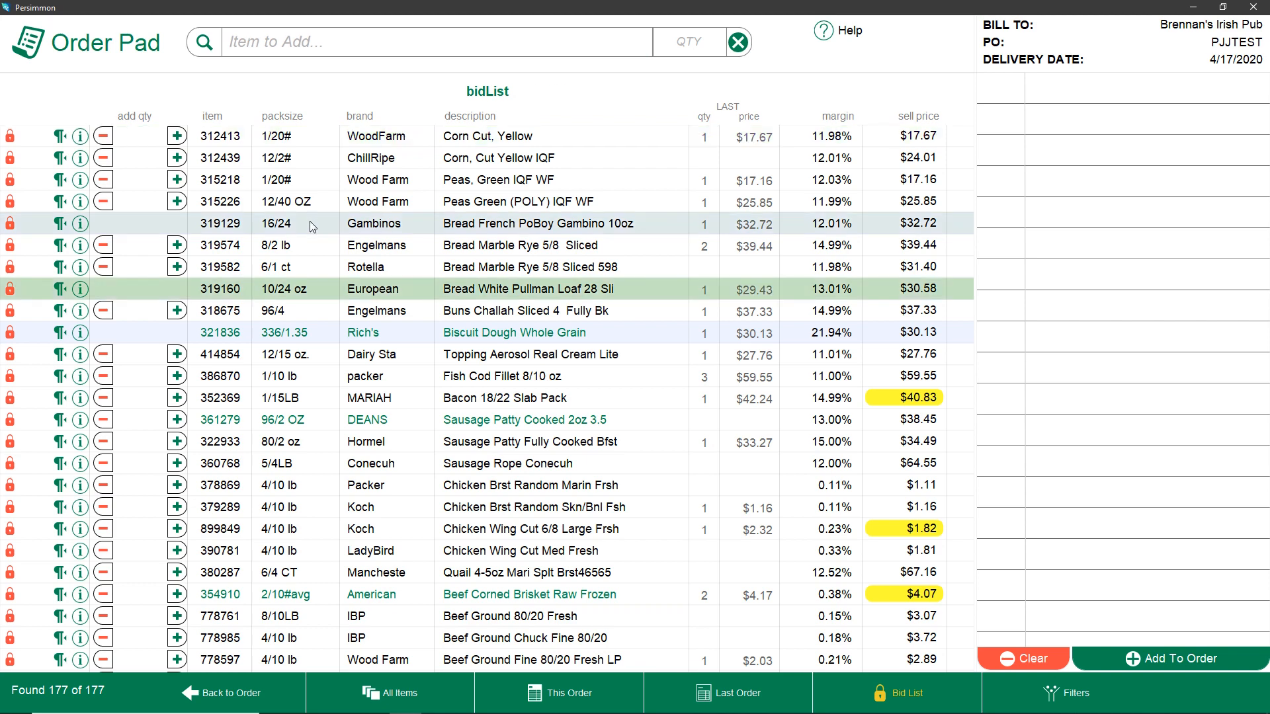
left_click(309, 222)
left_click(311, 291)
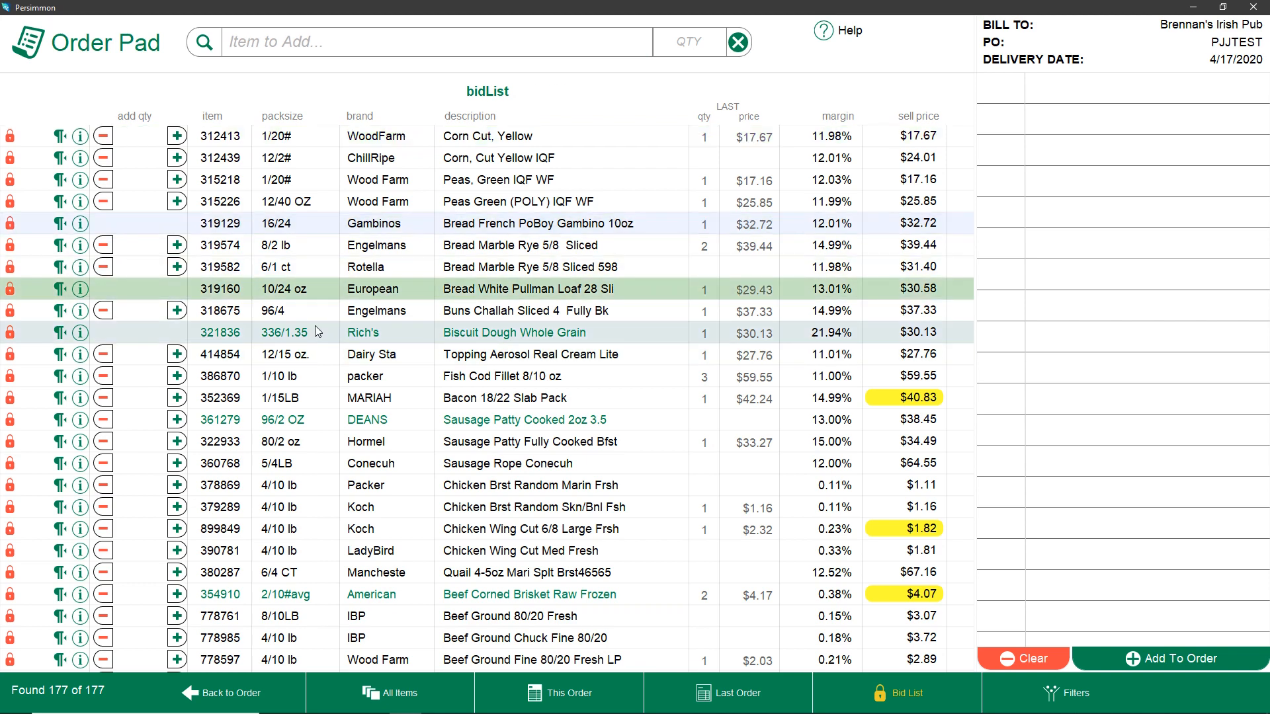
left_click(314, 334)
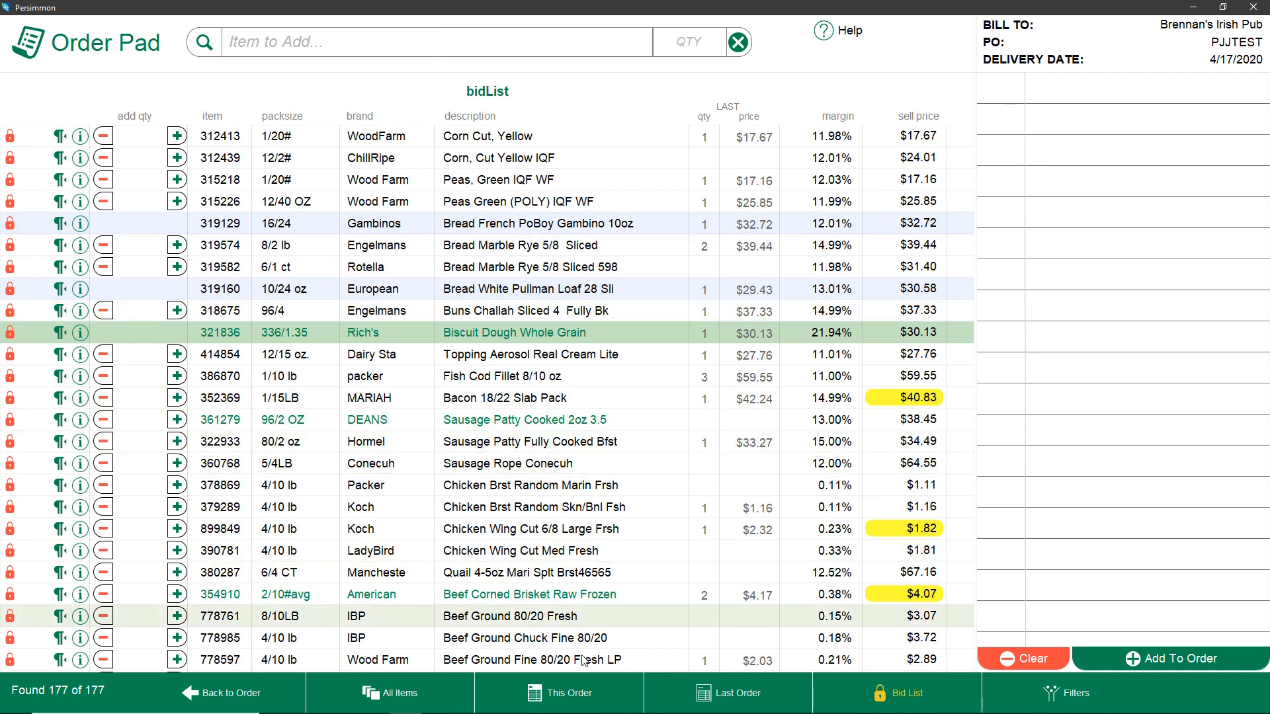
left_click(574, 695)
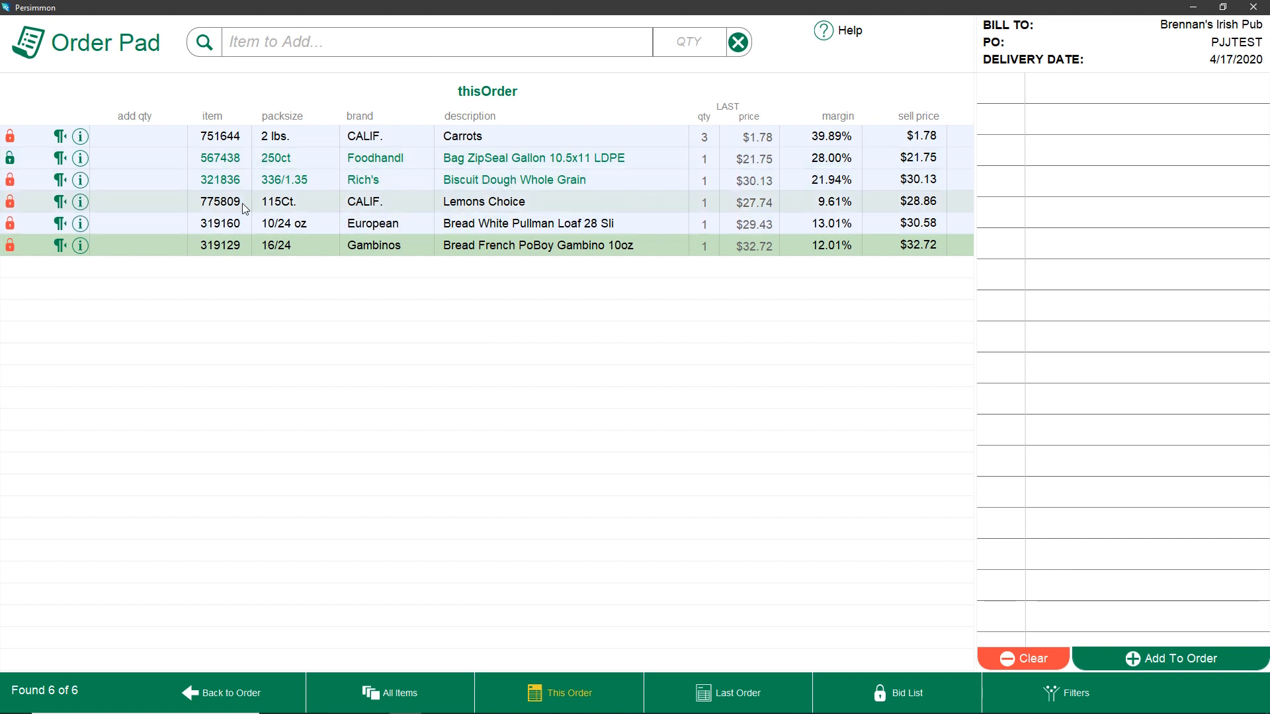
Open the paragraph for Biscuit Dough Whole Grain and add 2 of Biscuit Dough Southrn Style
left_click(66, 179)
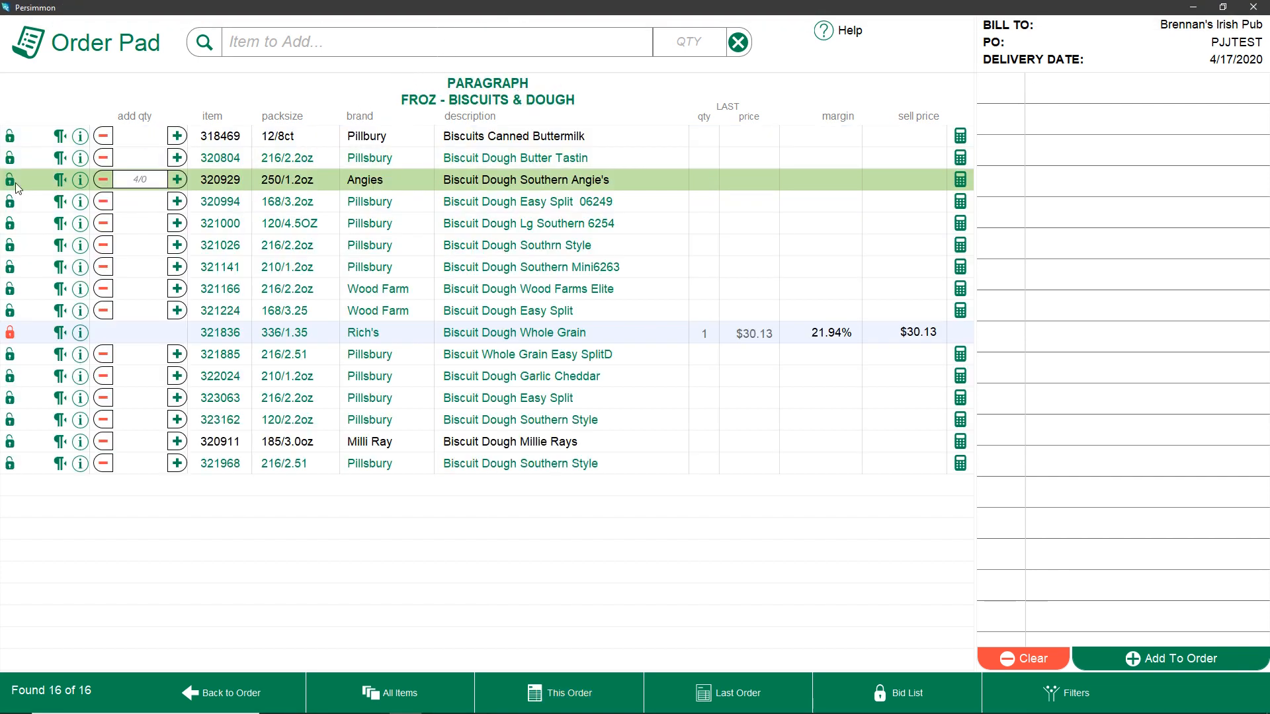
left_click(175, 245)
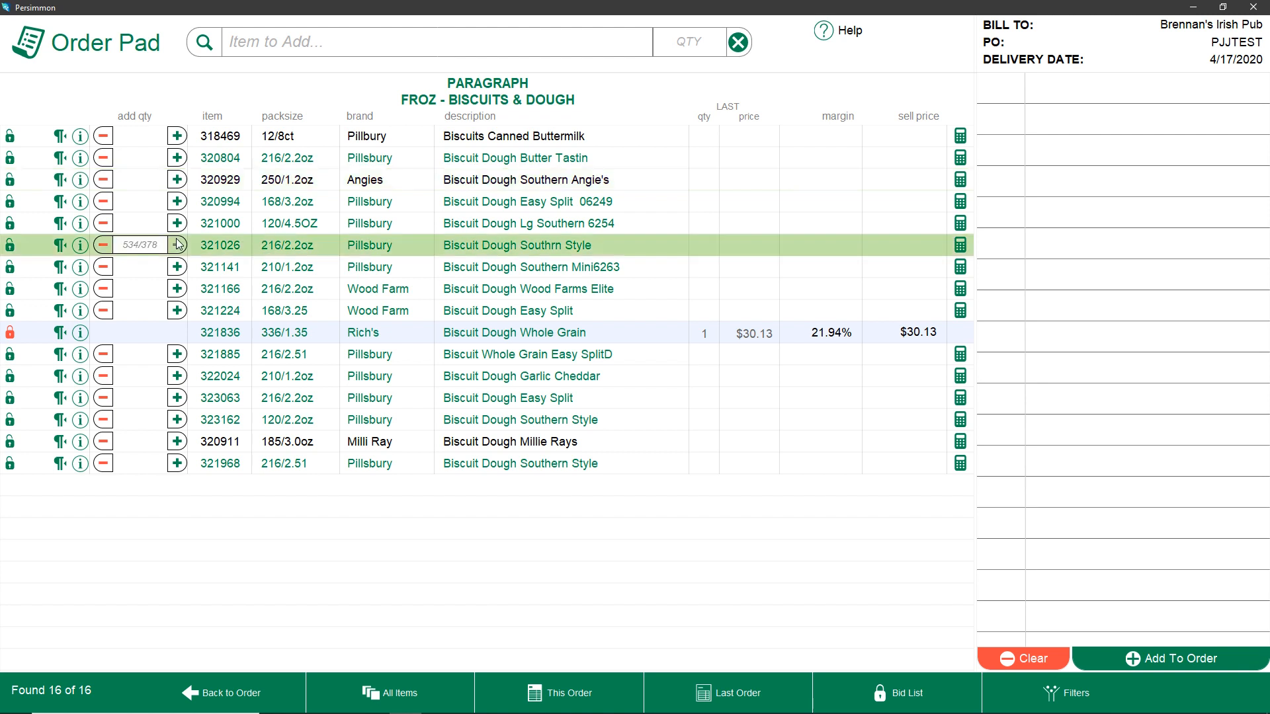
double_click(177, 245)
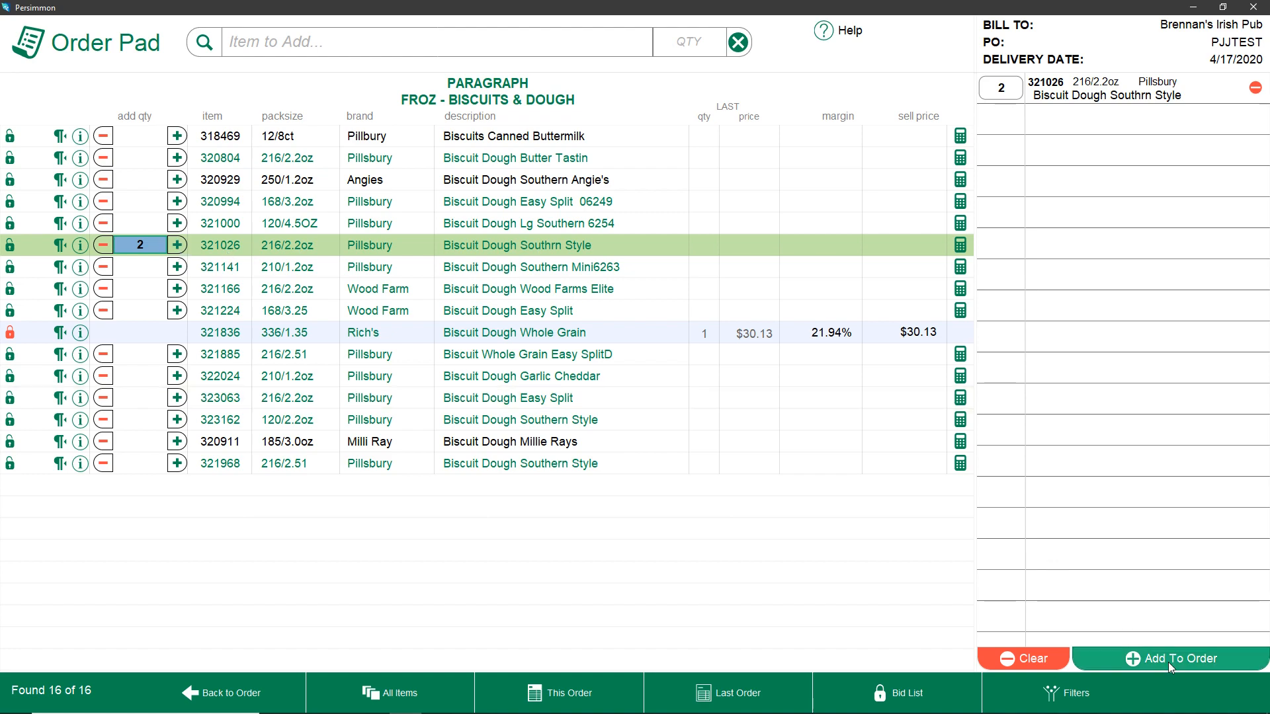
Search the paragraphs for vege and open FROZ - VEGETABLES G-Z
left_click(1082, 705)
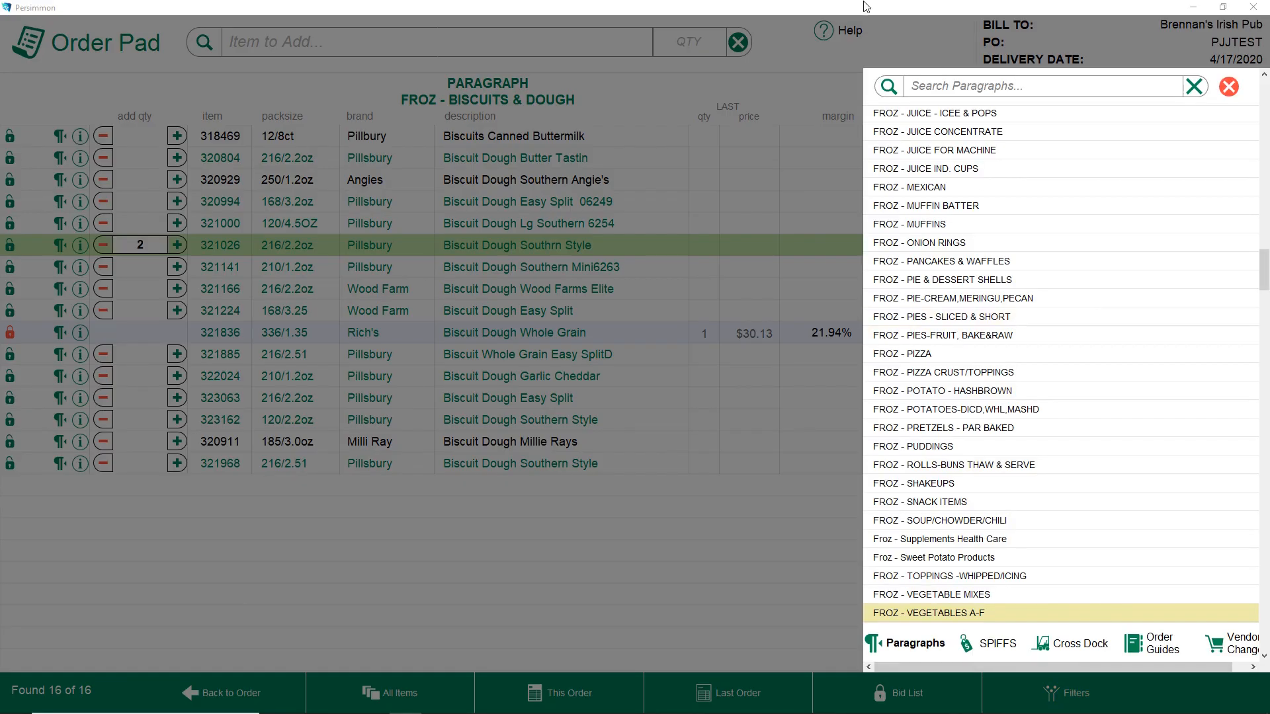
left_click(944, 89)
type("vege")
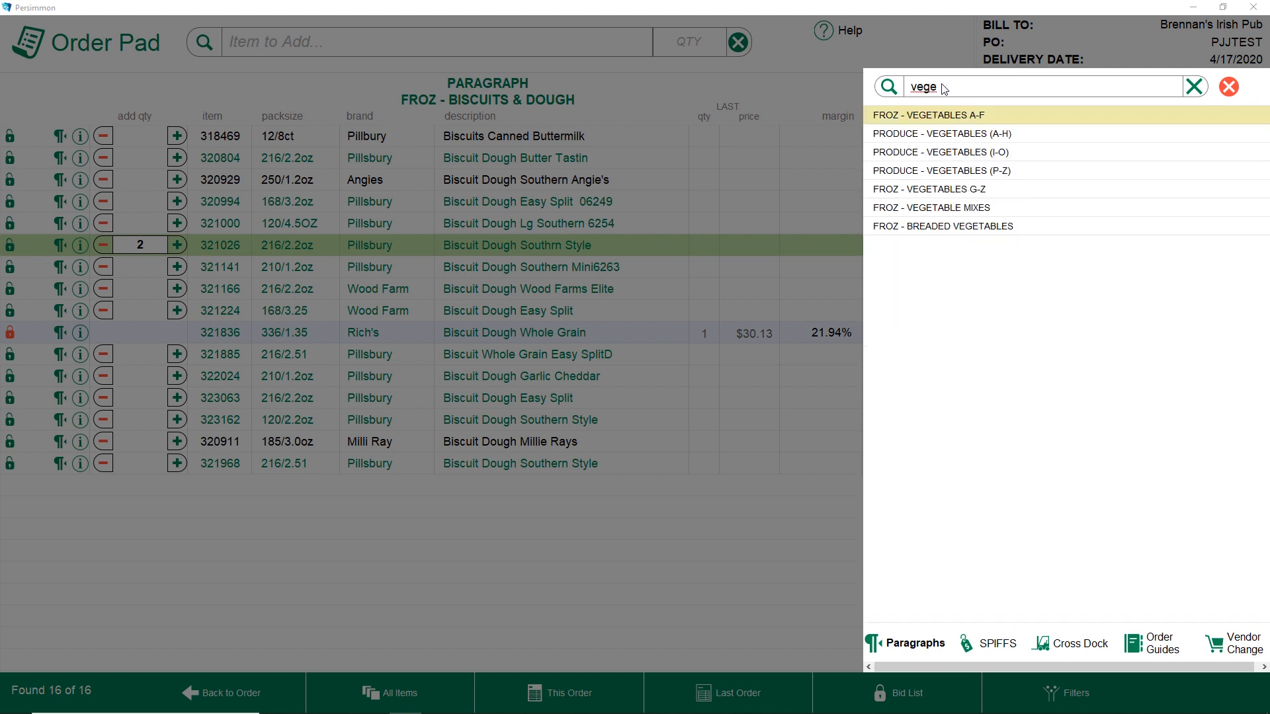
key("Down")
key("Down")
key("Down")
key("Down")
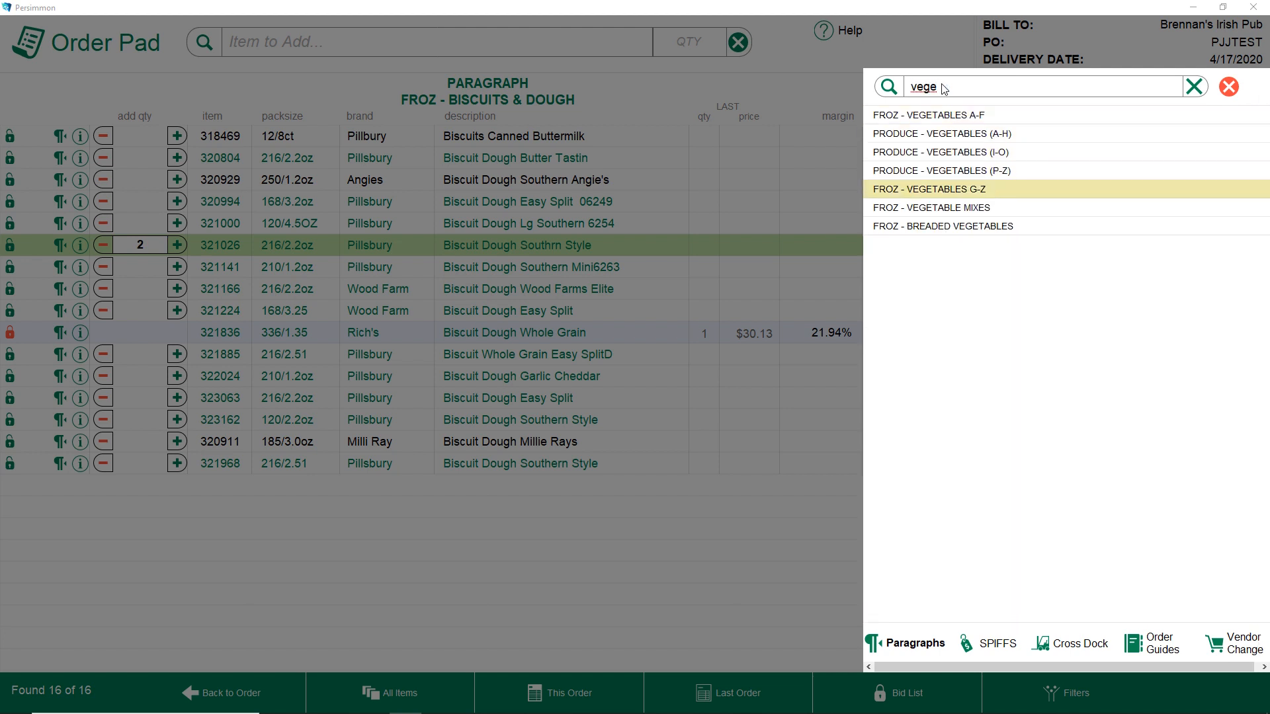
left_click(952, 192)
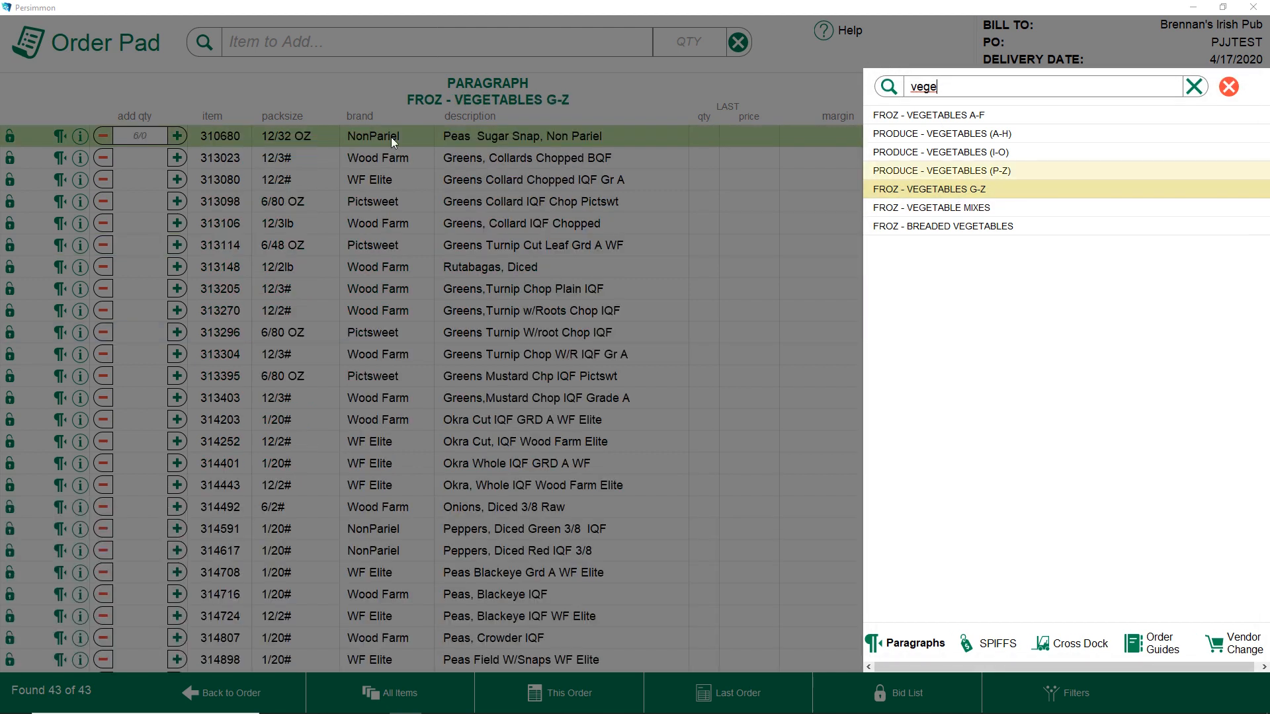
left_click(1228, 87)
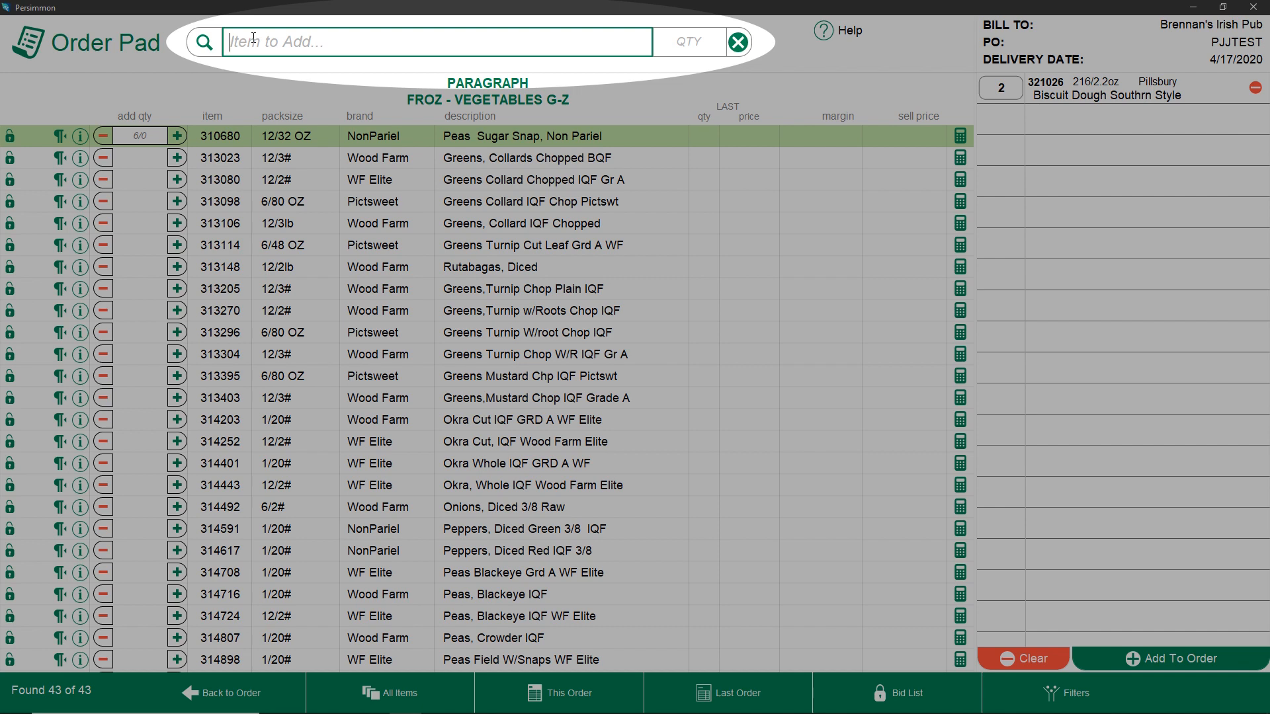
Filter the paragraph items for pepper and then for peas, clearing each search
left_click(253, 37)
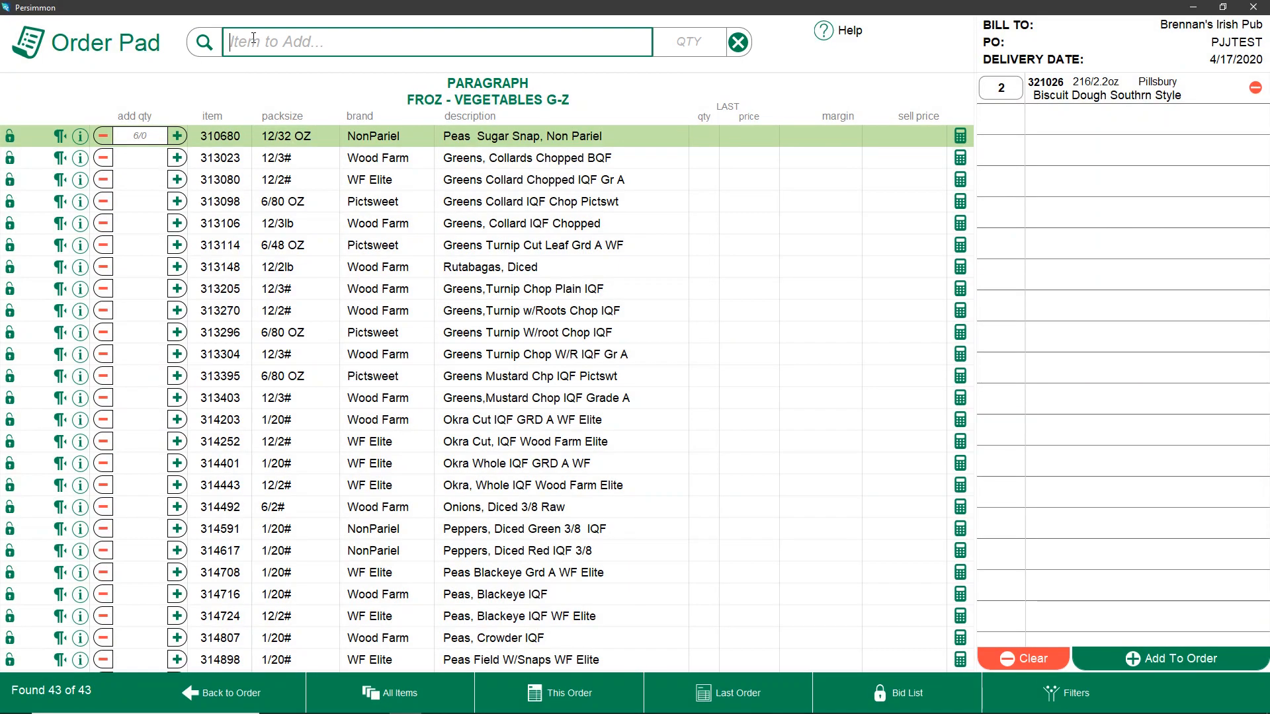
type("pepper")
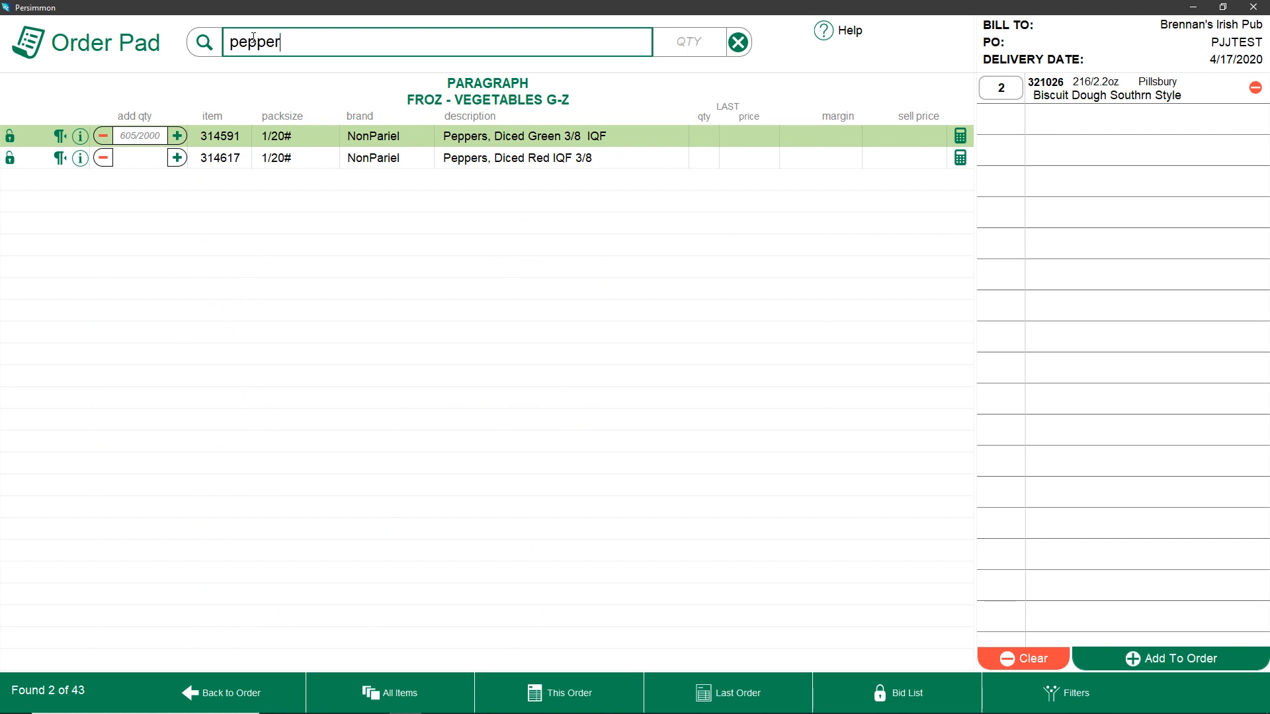
key("Down")
key("Up")
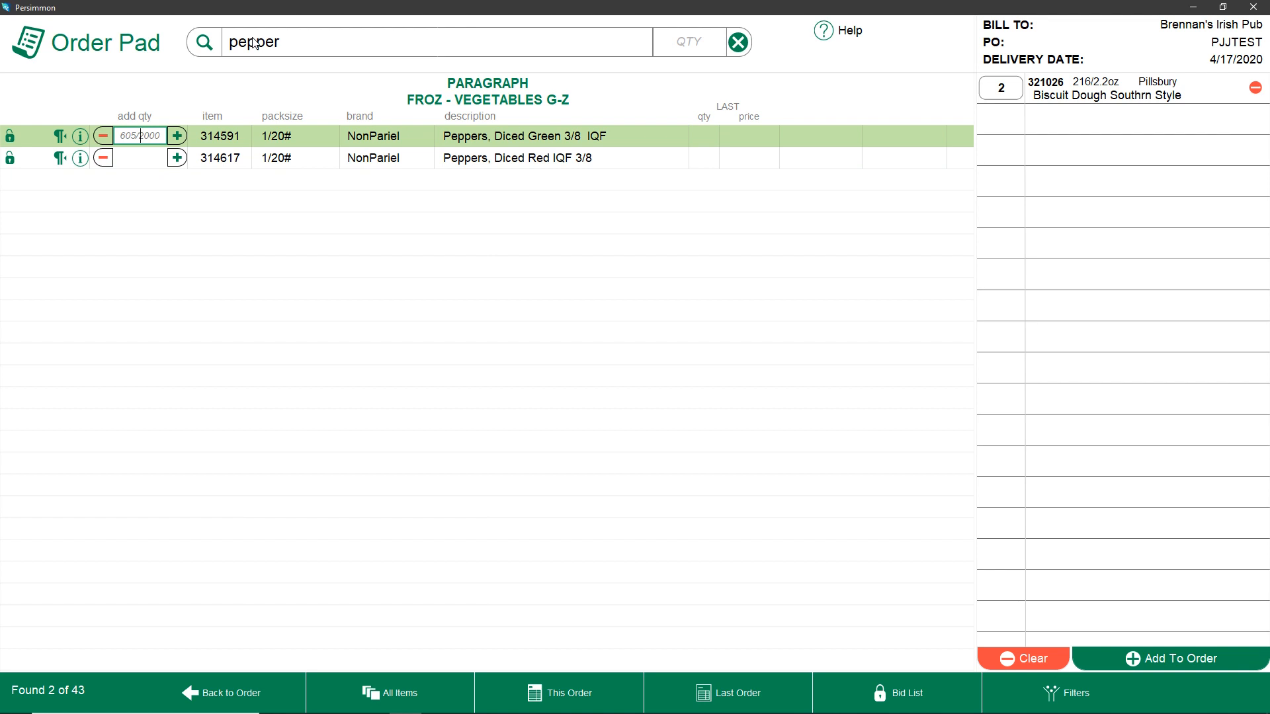
key("Escape")
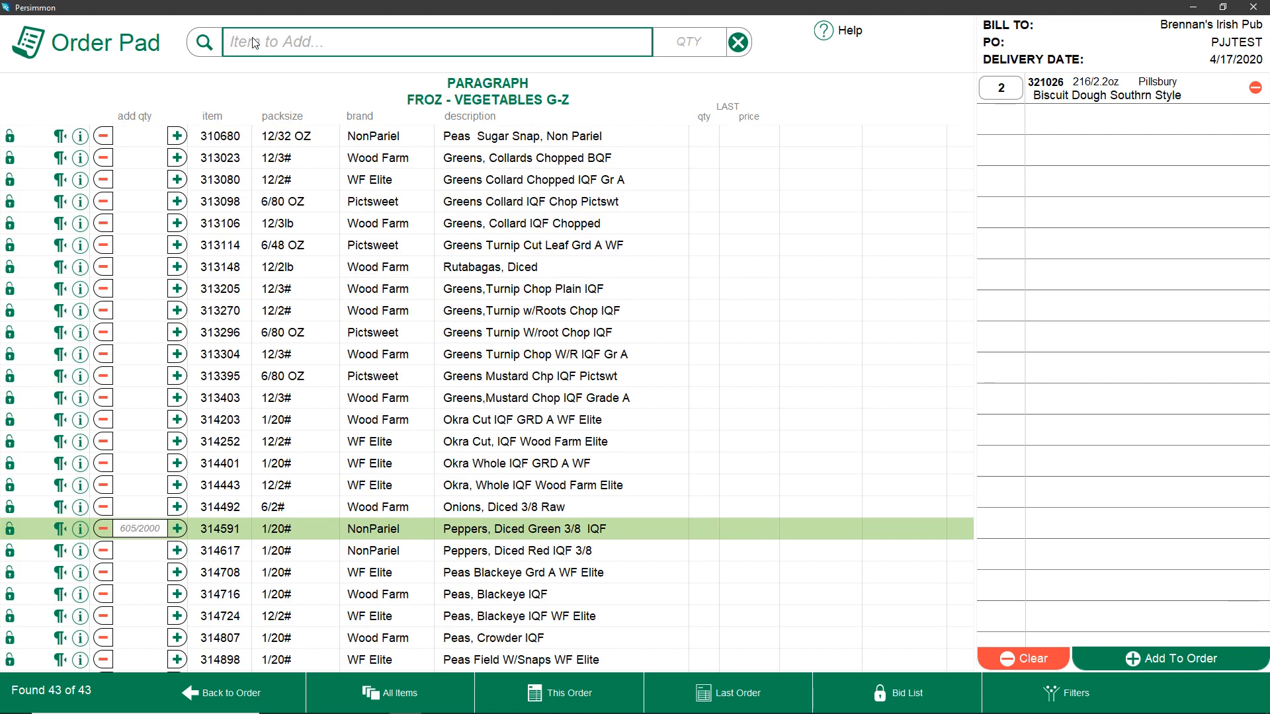
type("peas")
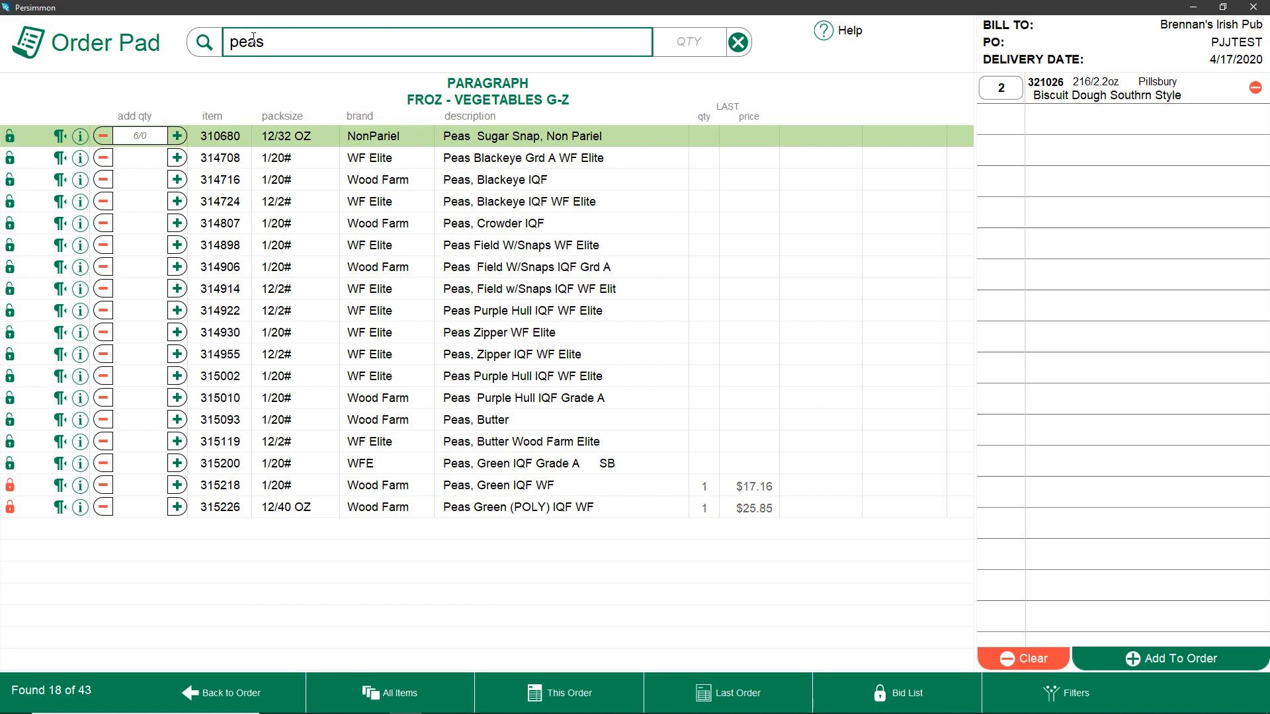
key("BackSpace")
key("BackSpace")
key("BackSpace")
key("BackSpace")
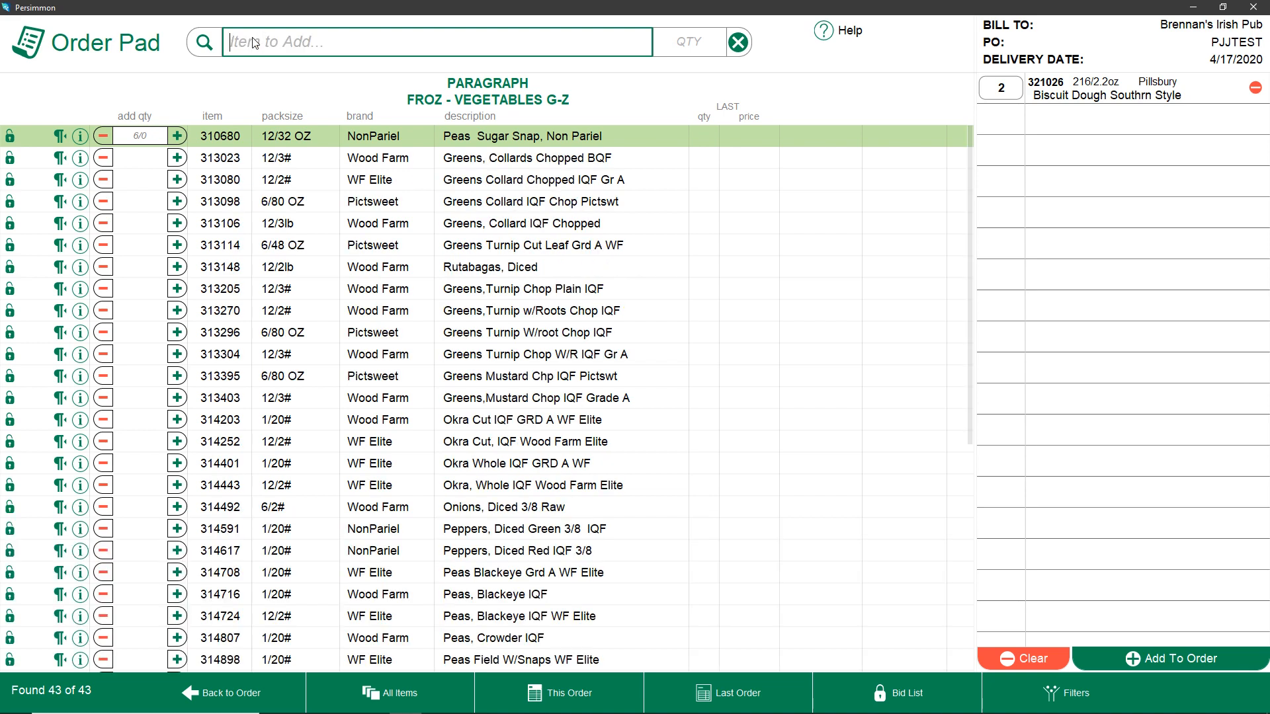
Add 2 of Peas Zipper WF Elite by entering item number 314930
type("314930")
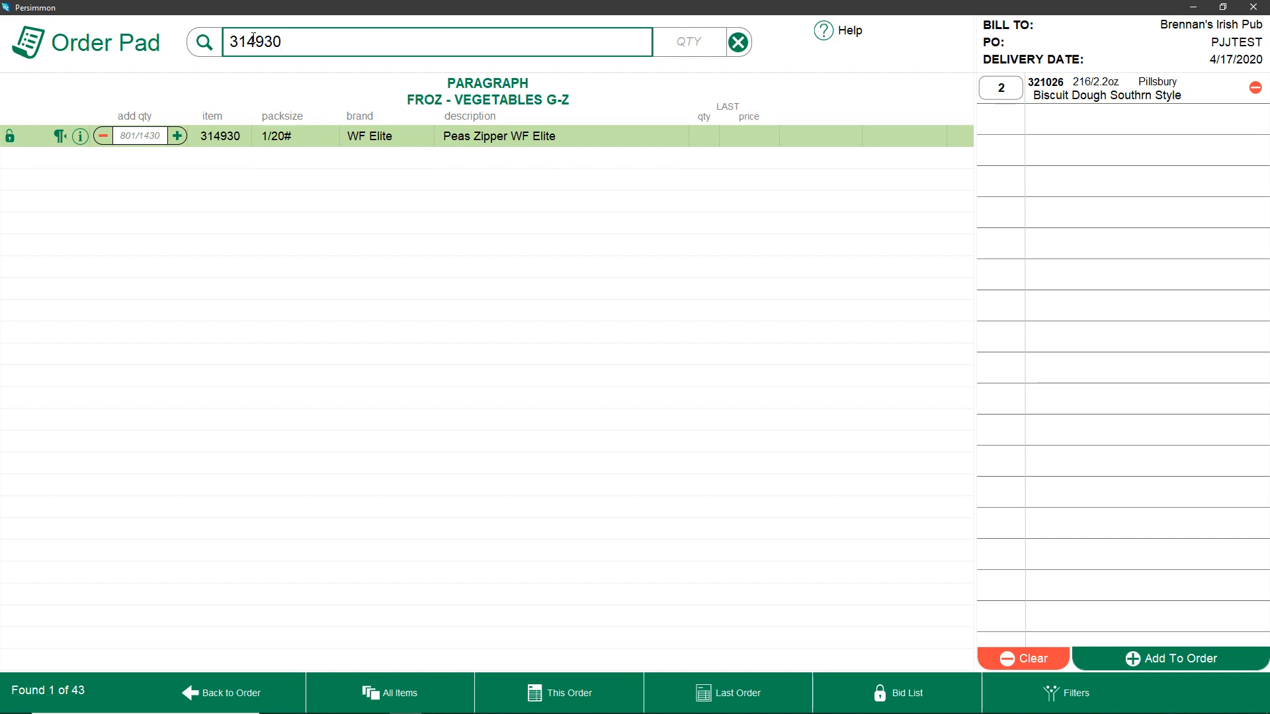
key("Tab")
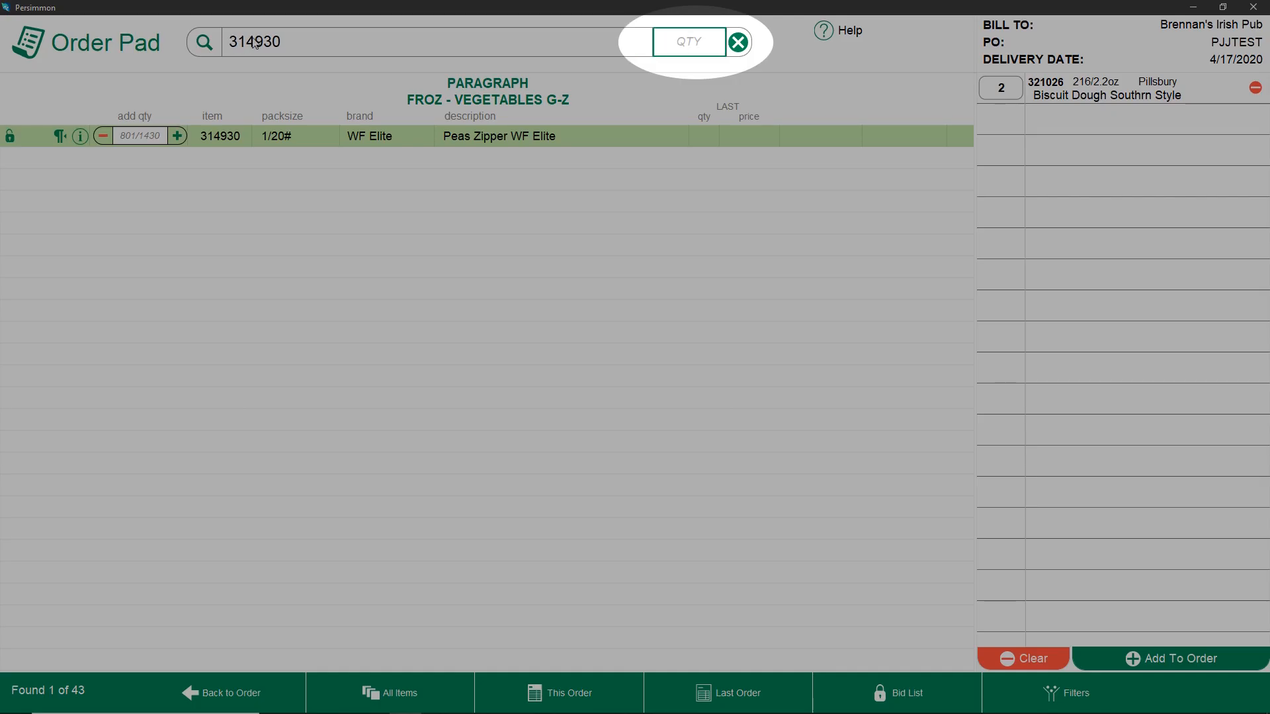
type("2")
key("Return")
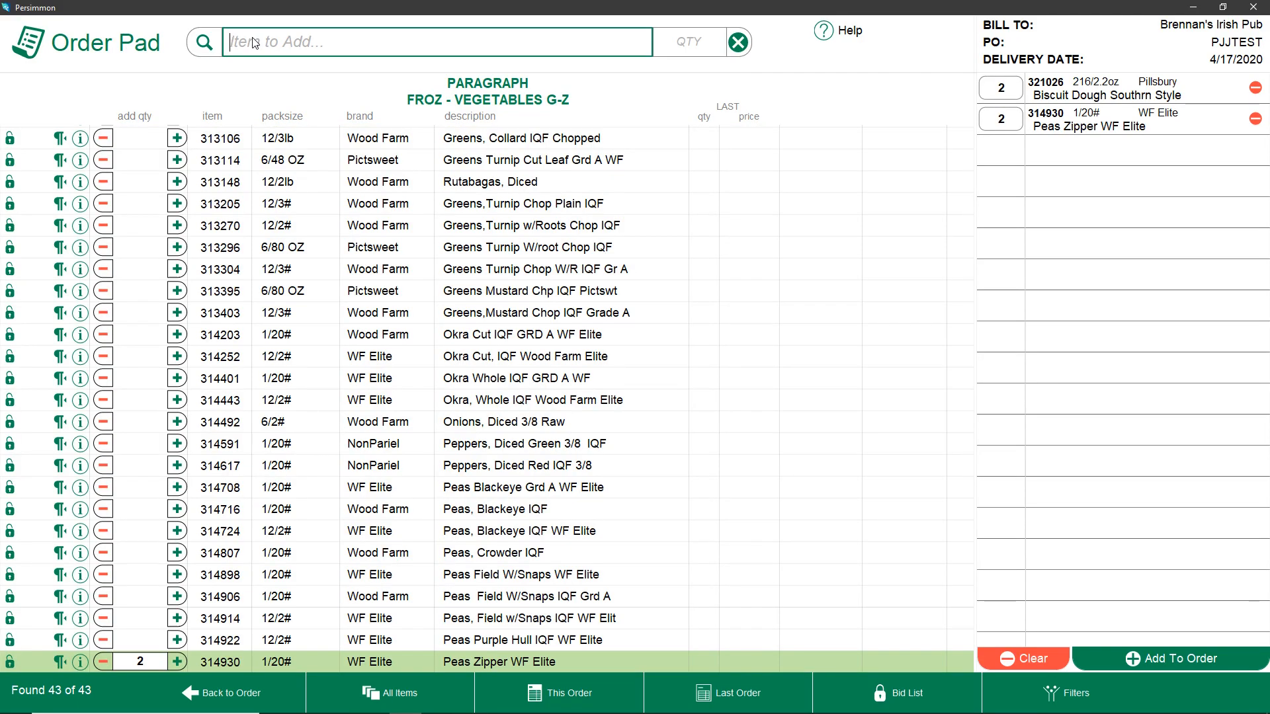
type("1206")
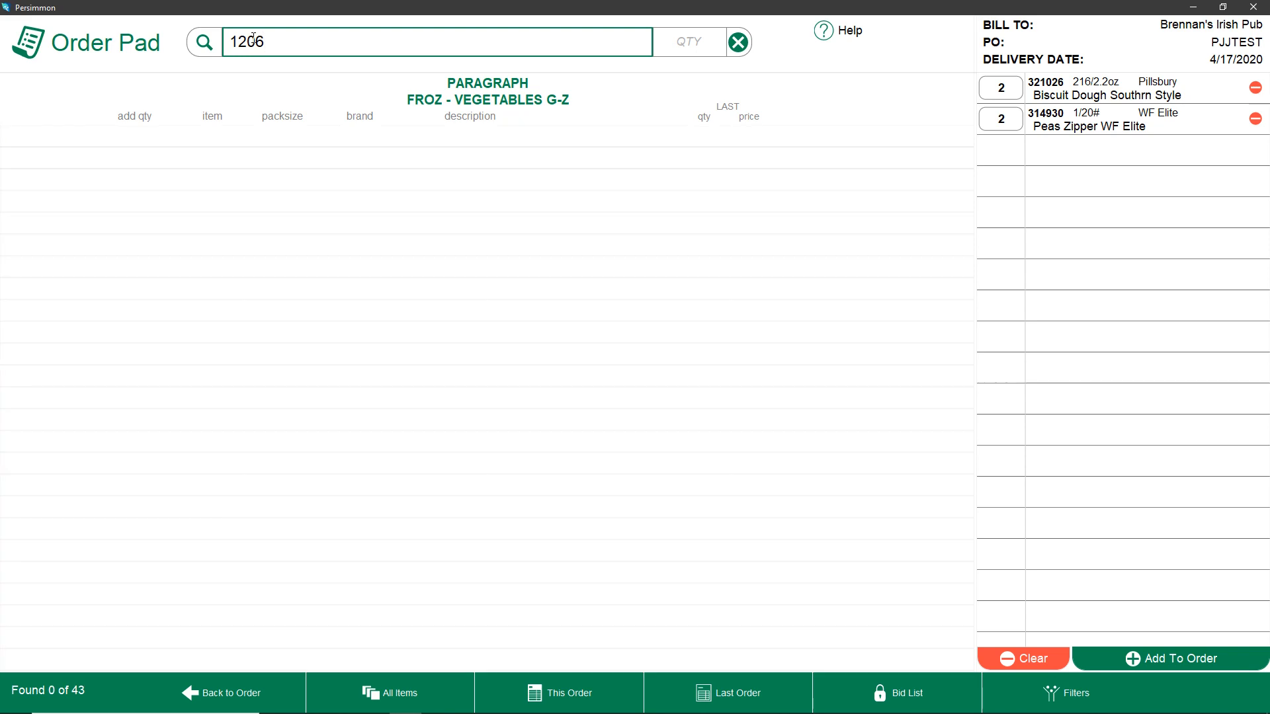
key("BackSpace")
key("BackSpace")
key("BackSpace")
key("BackSpace")
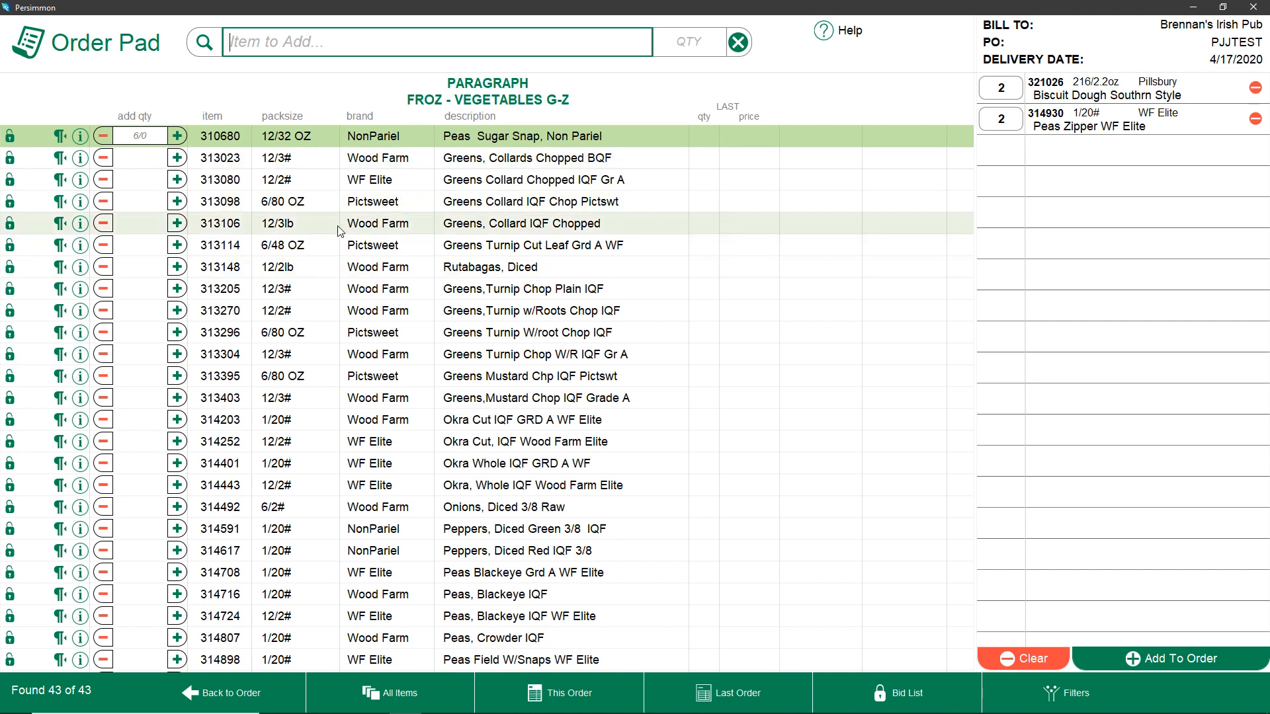
Add 2 of Okra Cut IQF GRD A WF Elite, the first 314 match
type("314")
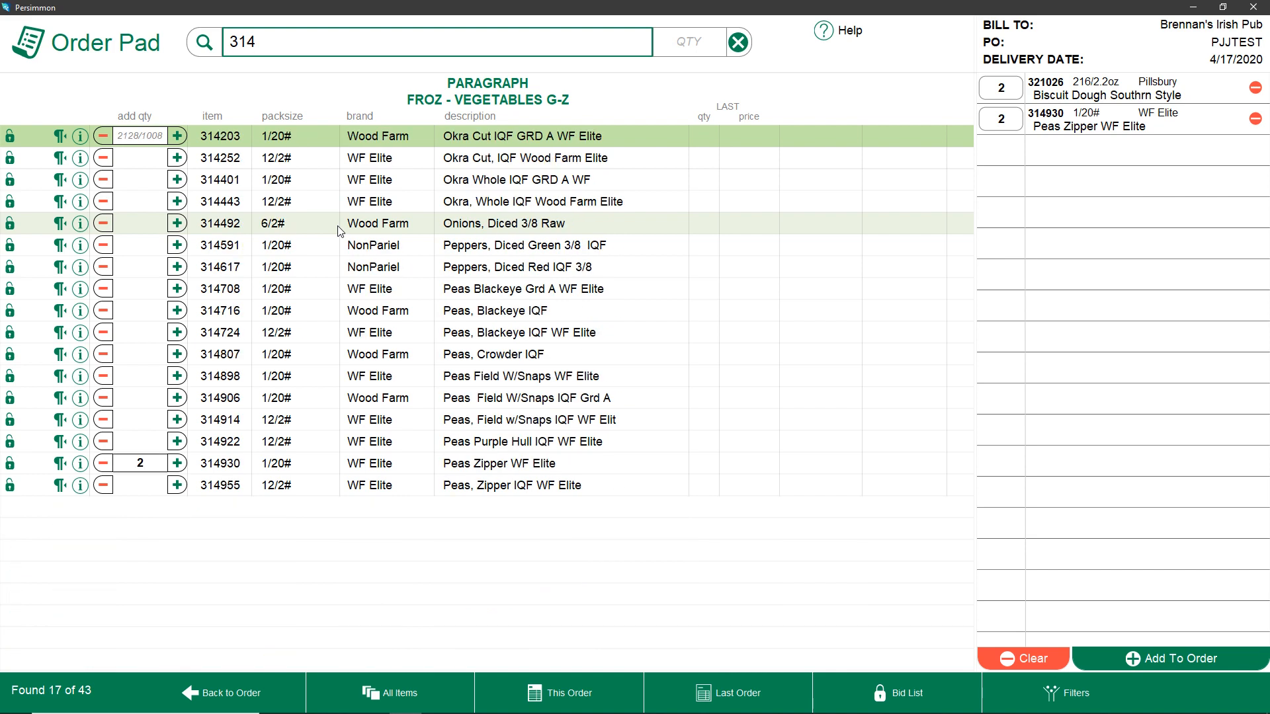
key("Tab")
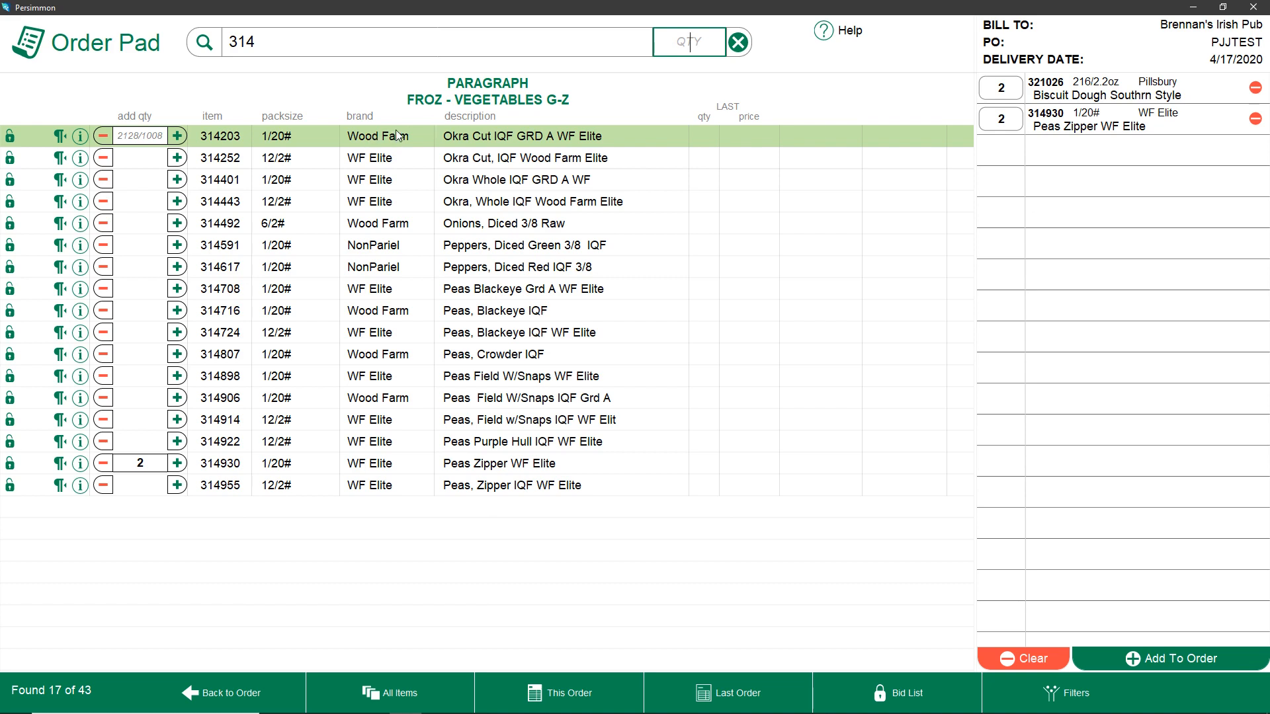
type("2")
key("Return")
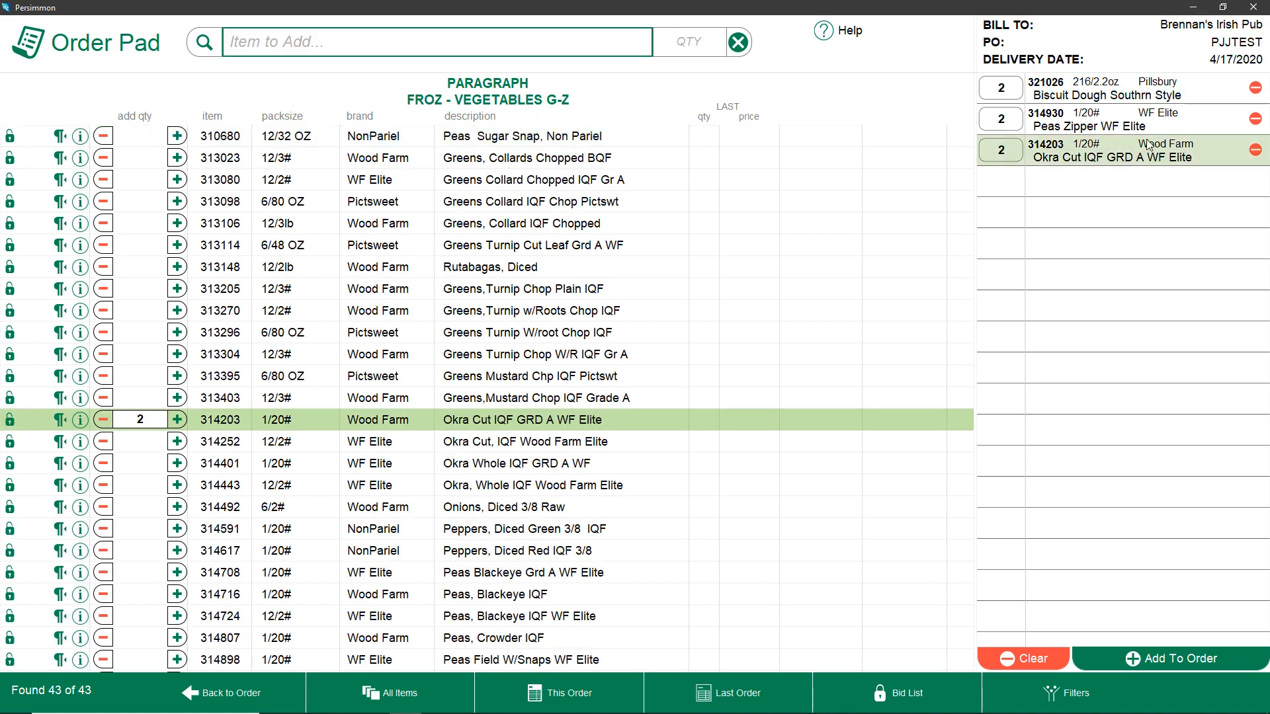
Add 2 of Peppers, Diced Red IQF 3/8 by entering item number 314617
type("314")
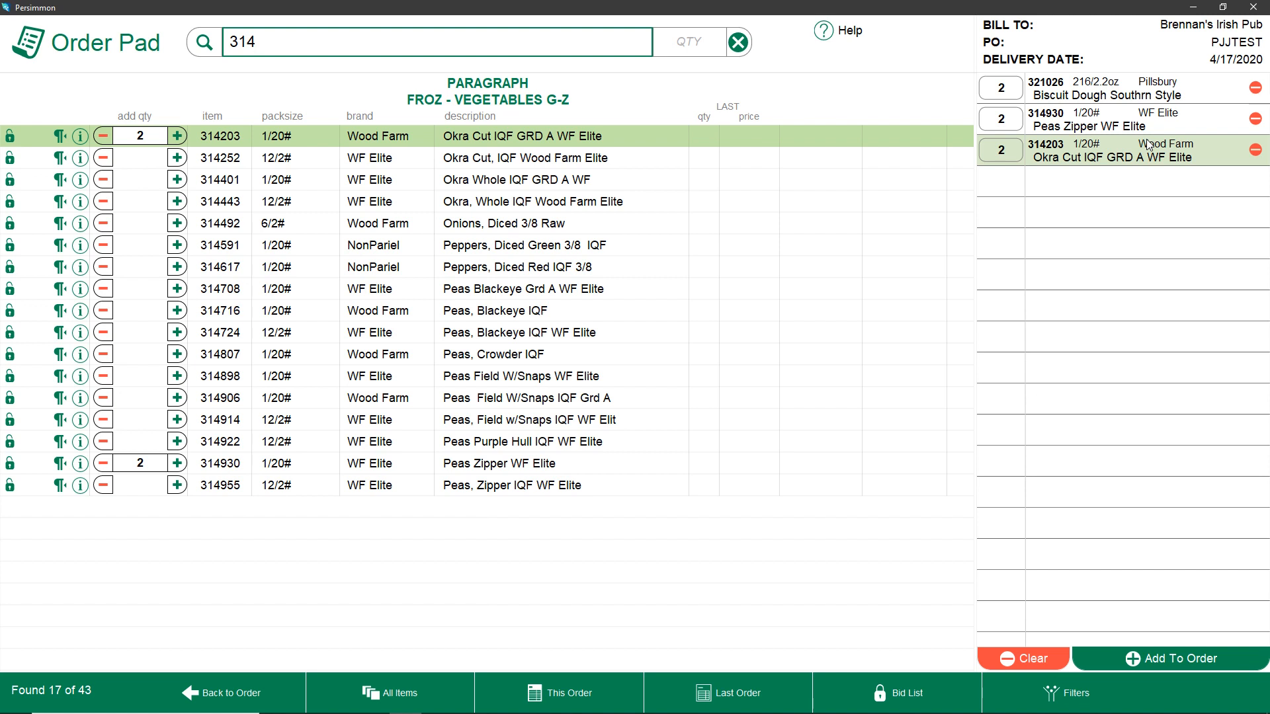
type("617")
key("Return")
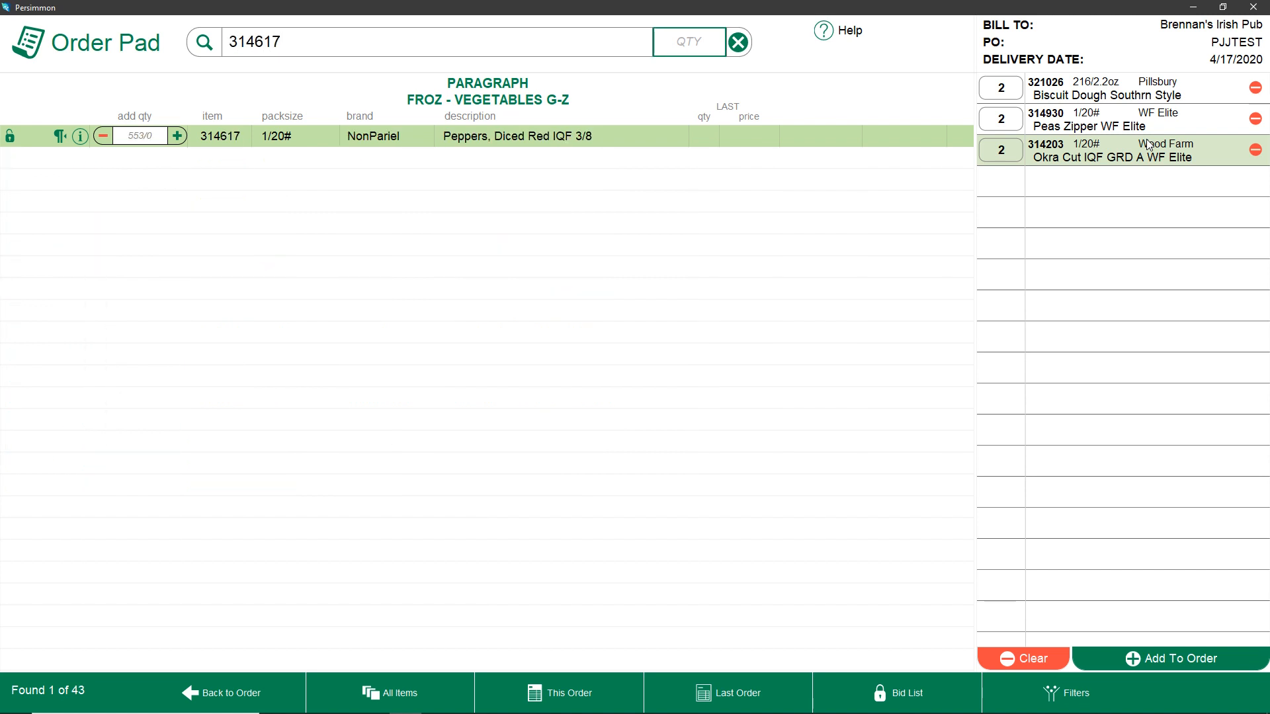
type("2")
key("Return")
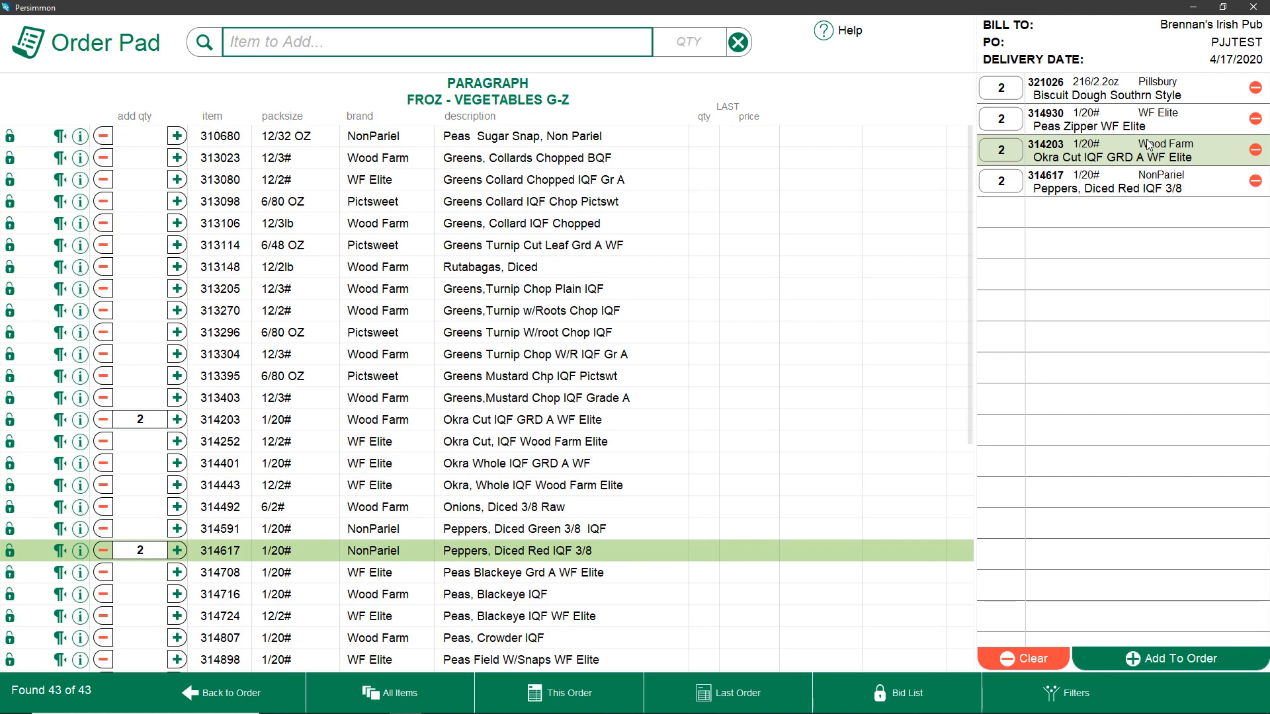
Add 1 of Greens Turnip Chop W/R IQF Gr A by entering item number 313304
type("31")
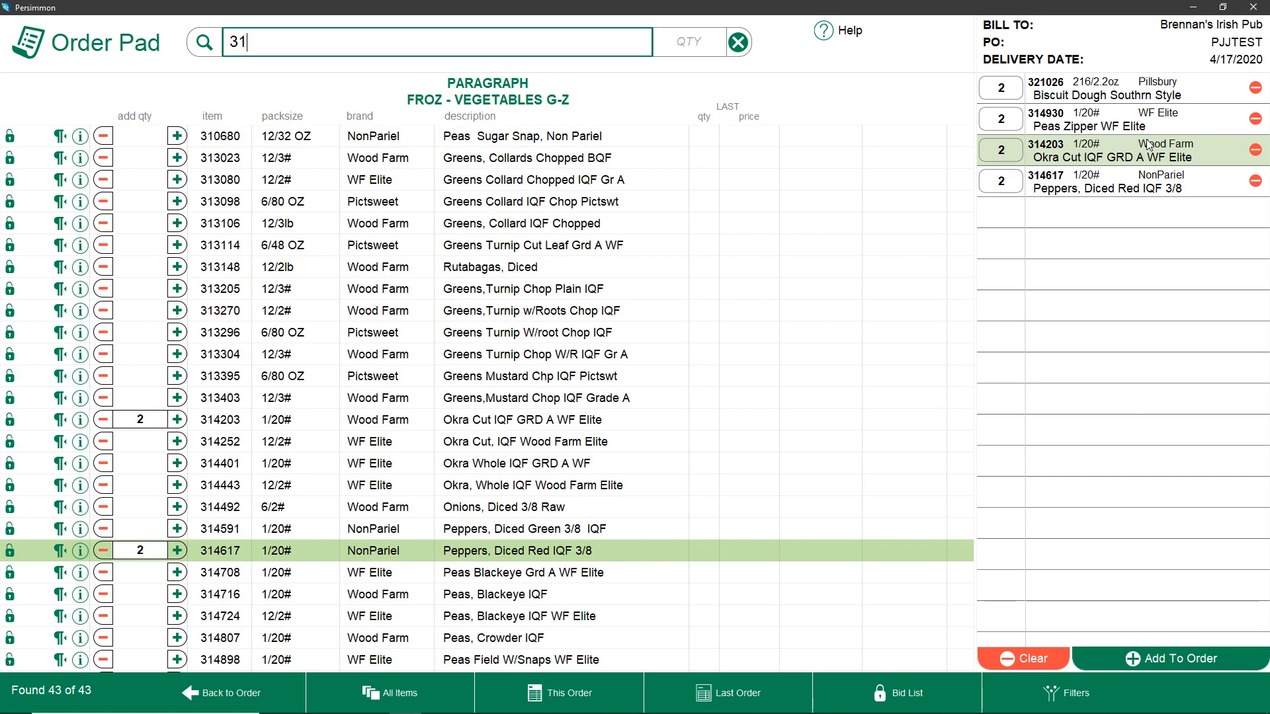
type("3304")
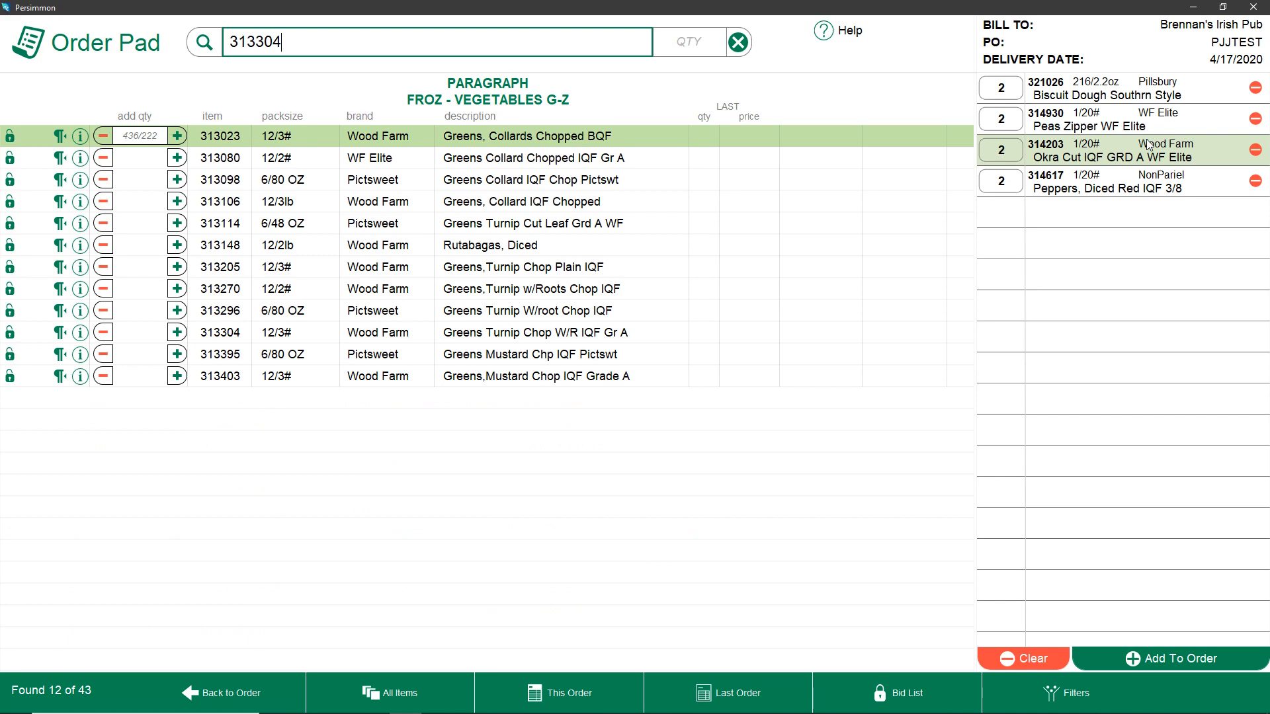
key("Tab")
type("1")
key("Return")
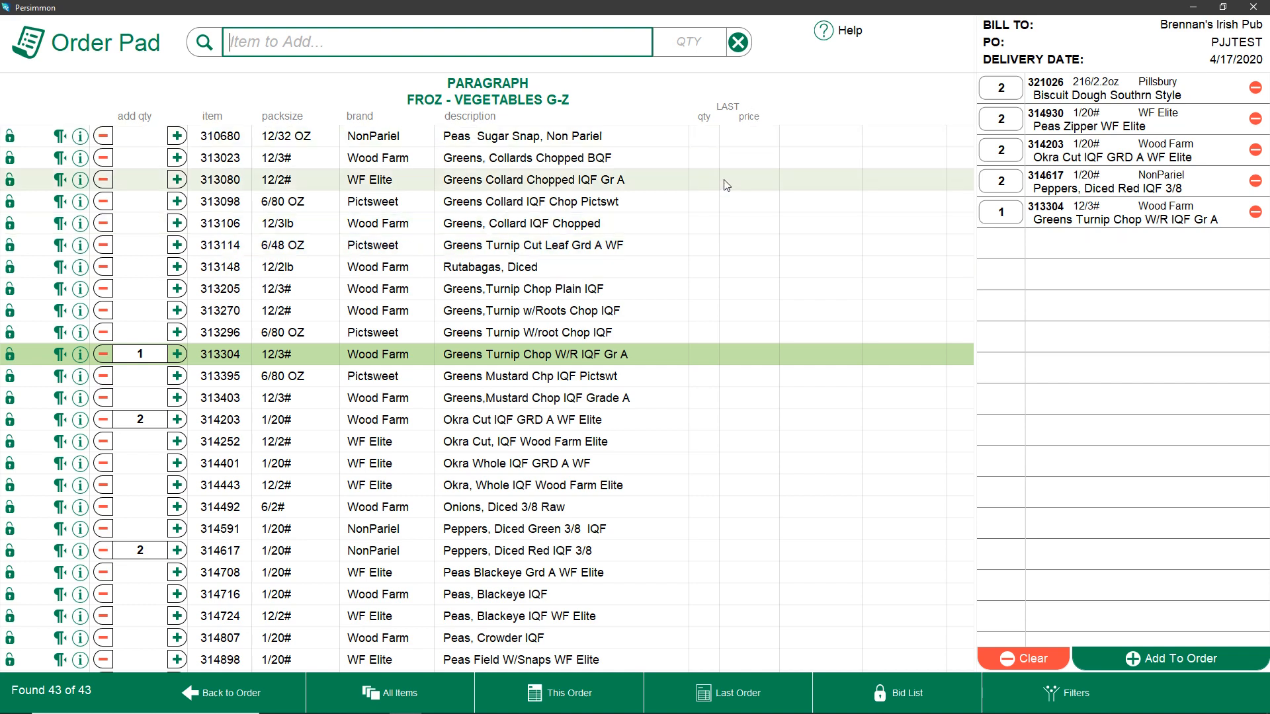
Open the item details for Greens Turnip Chop W/R IQF Gr A and review its detail, prep and history sections
left_click(80, 355)
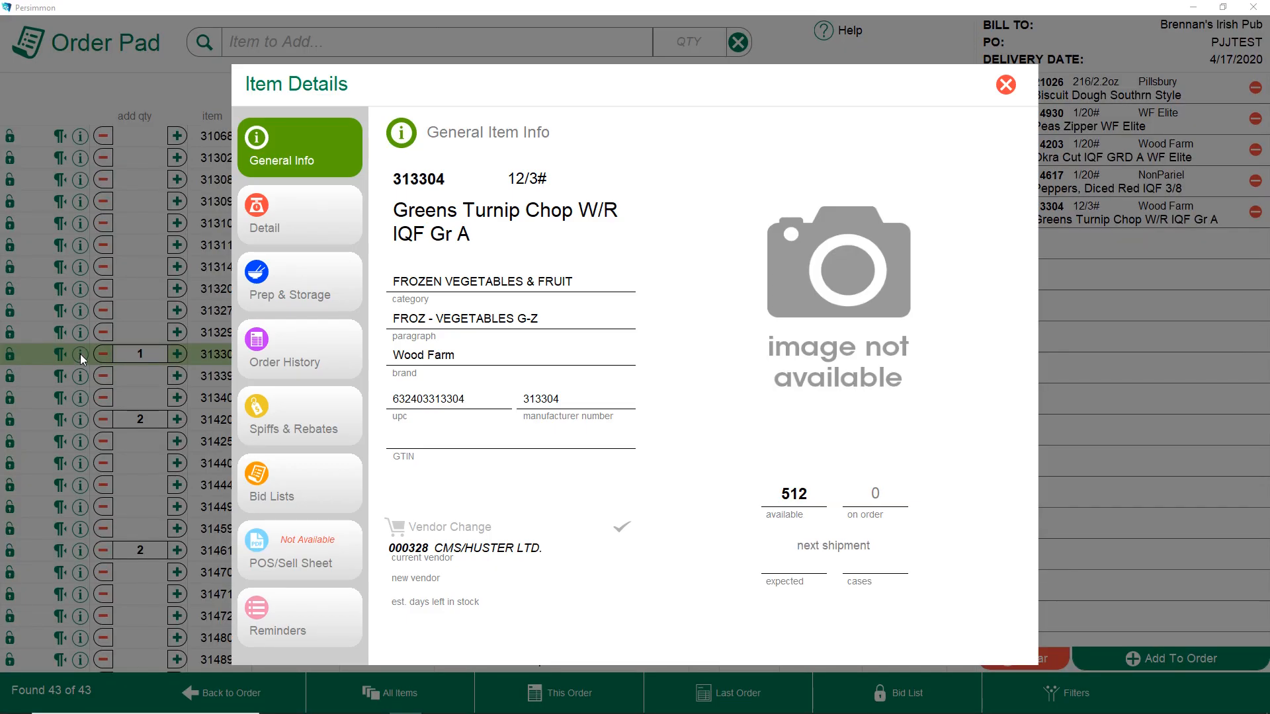
left_click(267, 233)
left_click(286, 289)
left_click(280, 364)
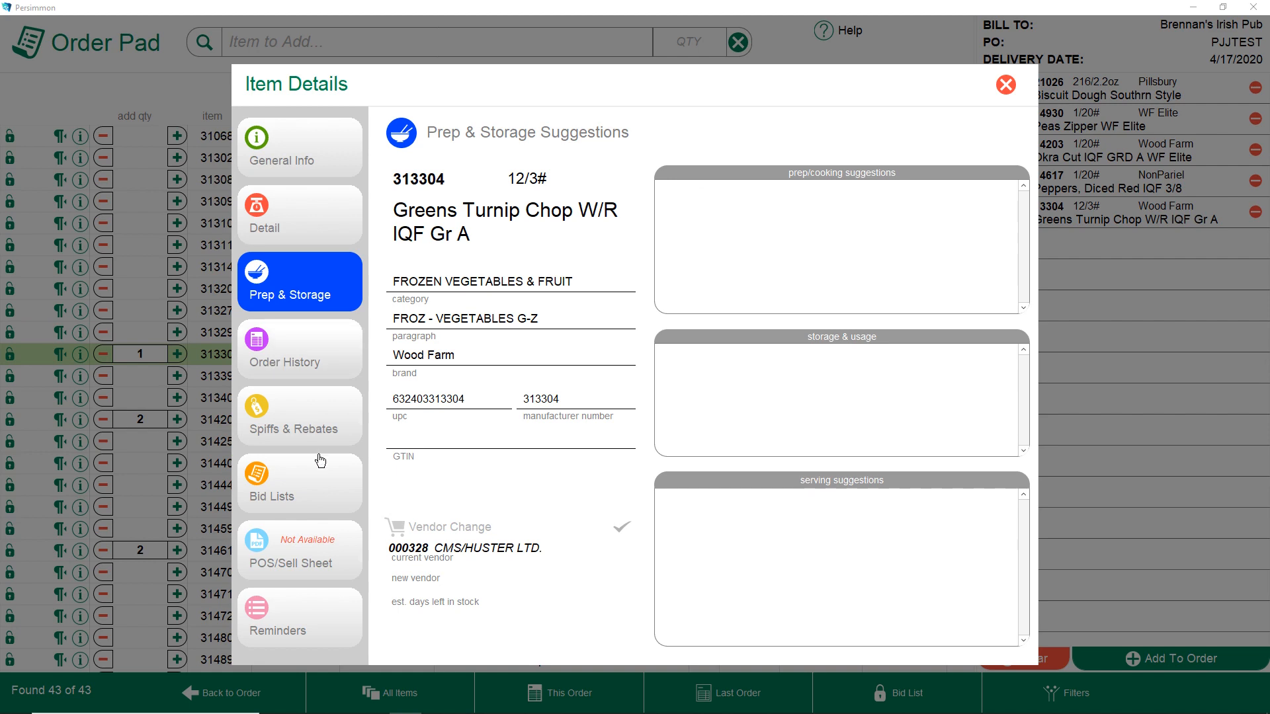
left_click(1005, 85)
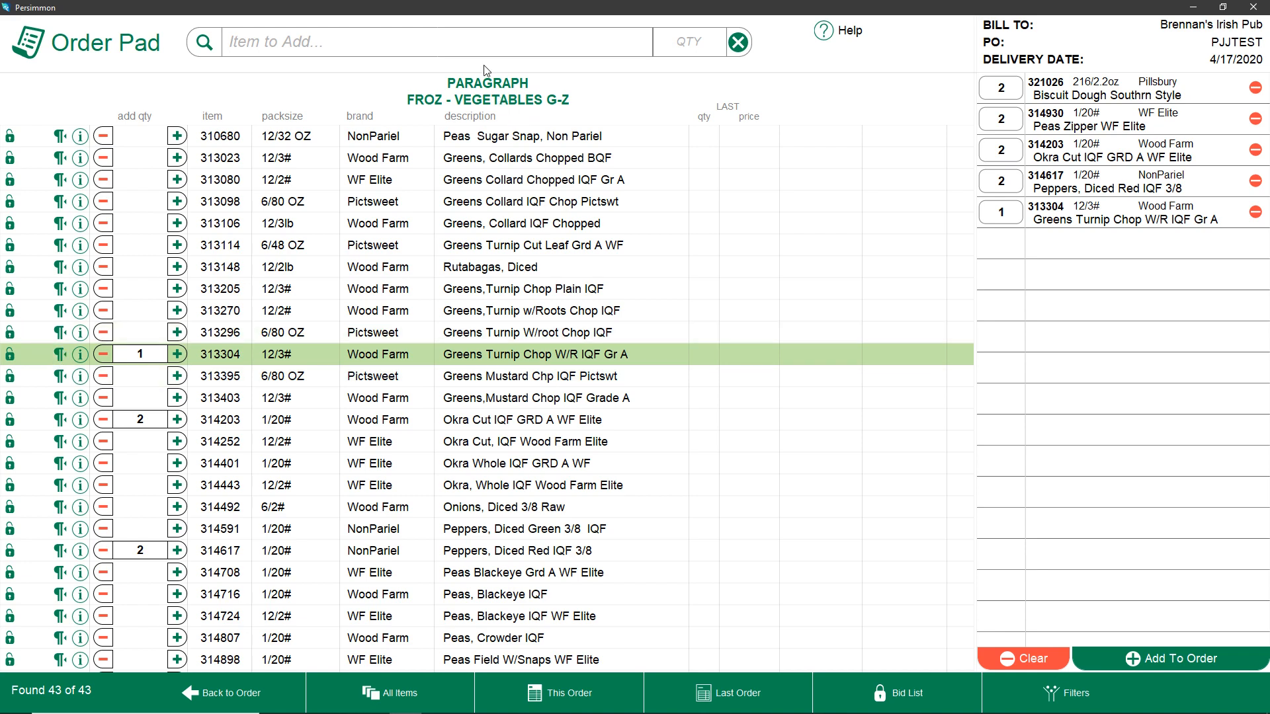
Switch to the bid list and add 2 of Lemons Choice by item number 775809
left_click(58, 424)
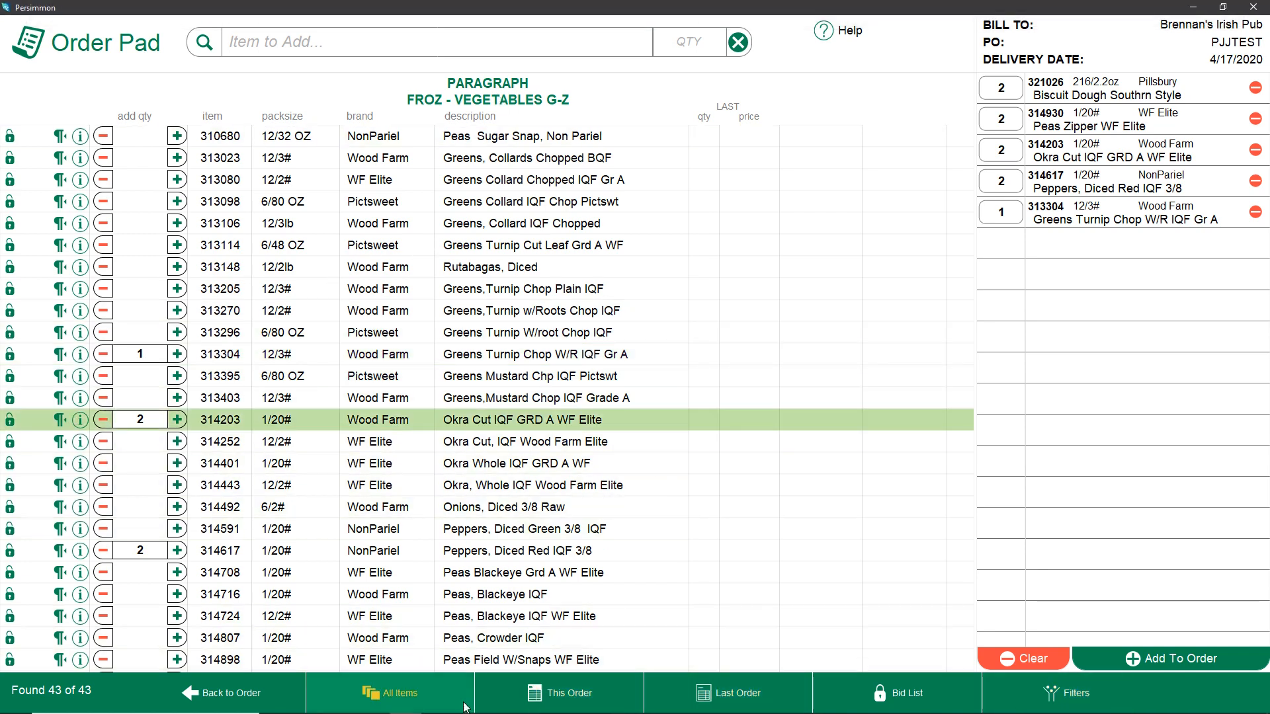
left_click(857, 691)
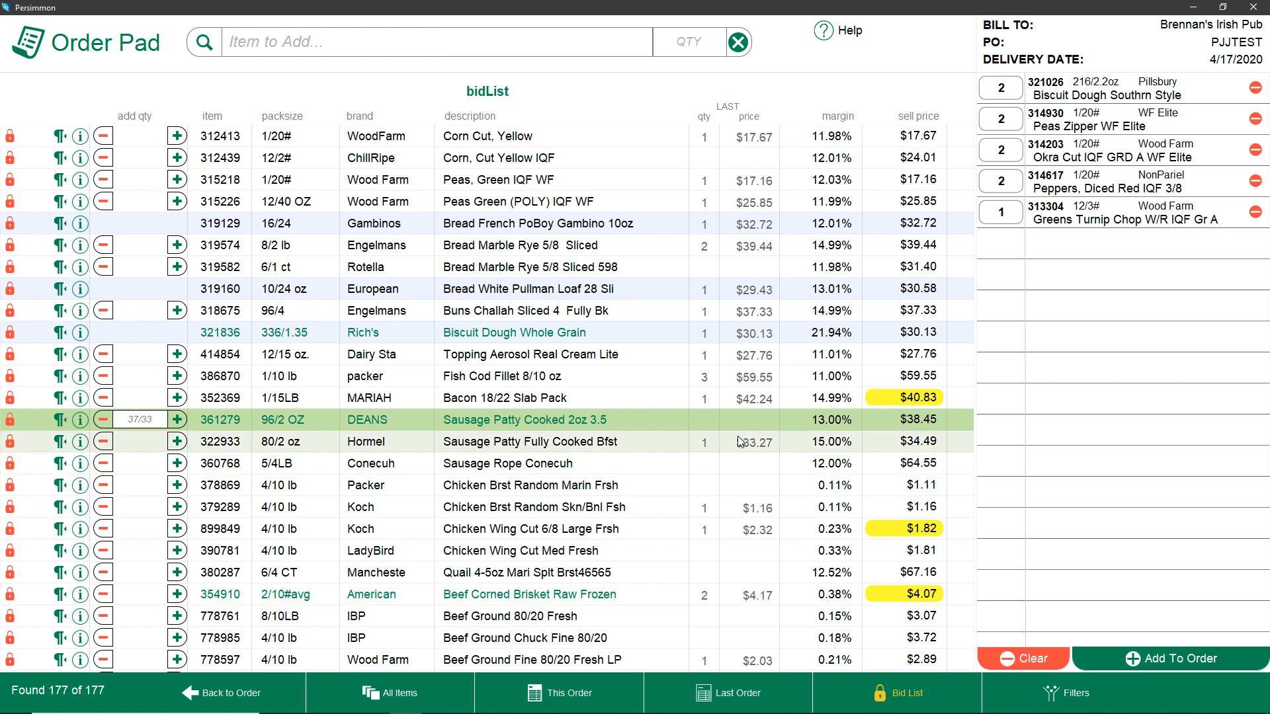
scroll(737, 442, "down", 9)
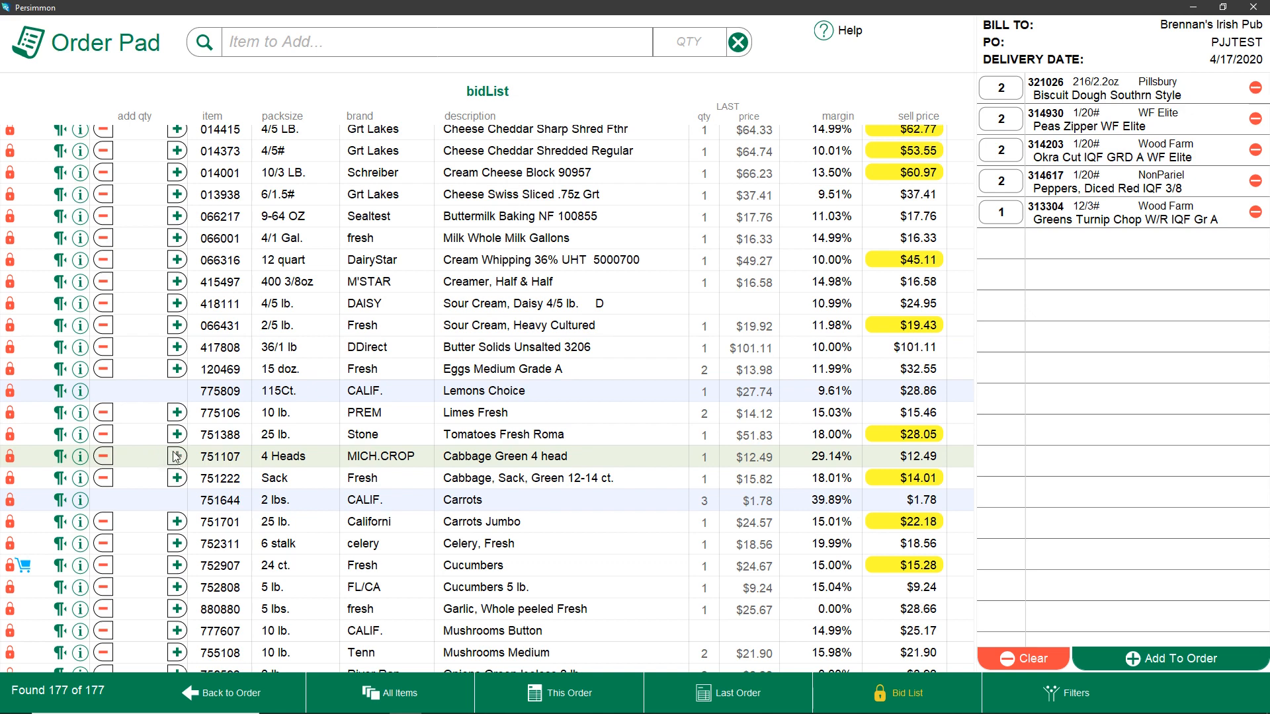
scroll(175, 457, "up", 5)
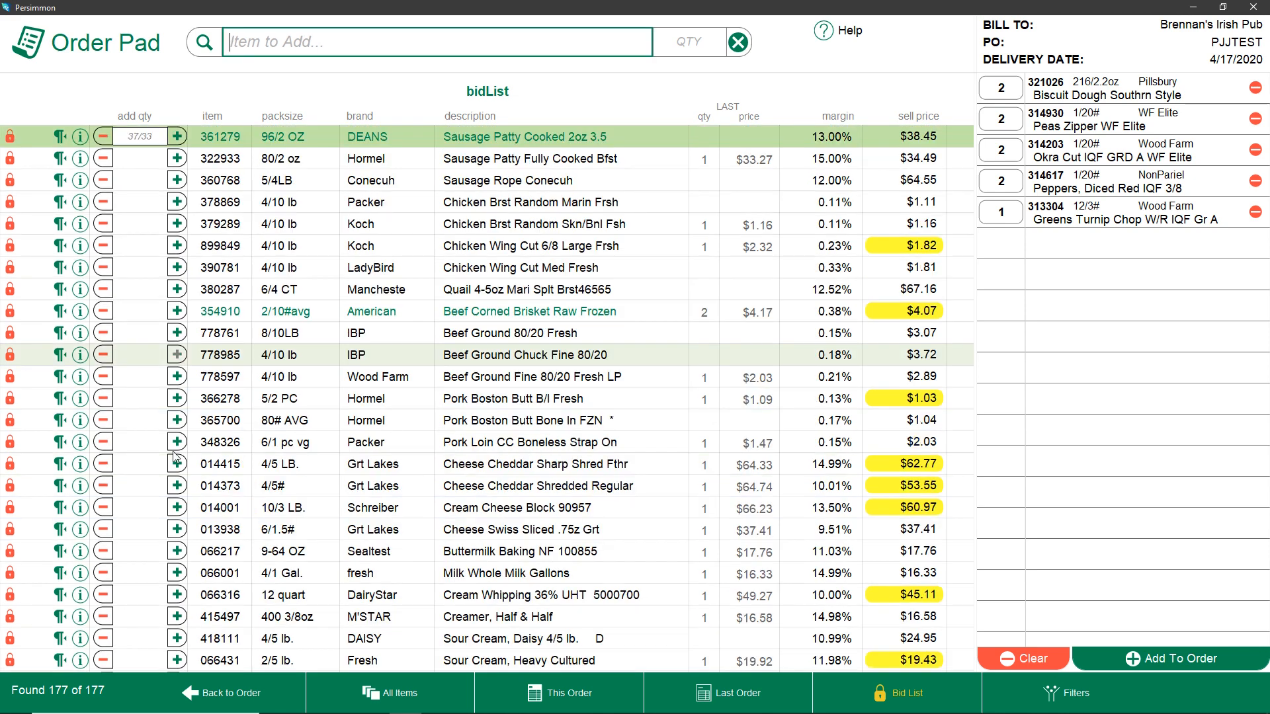
type("775")
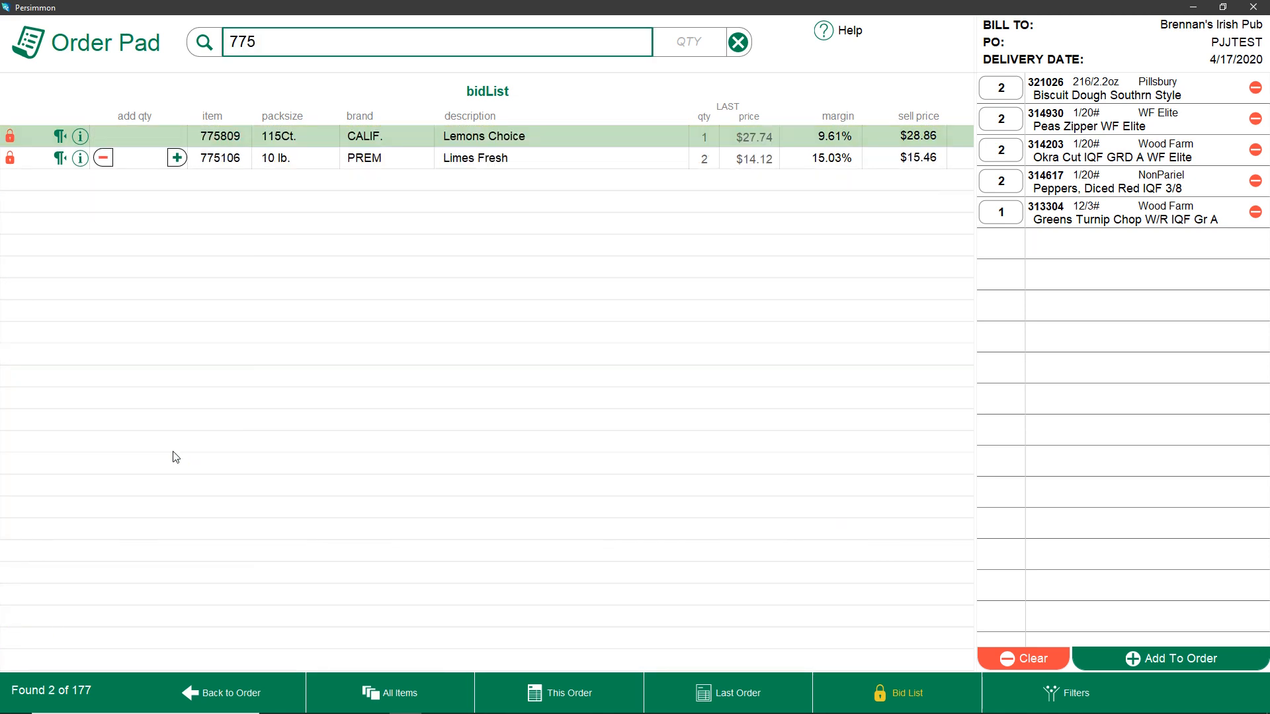
type("809")
key("Tab")
type("2")
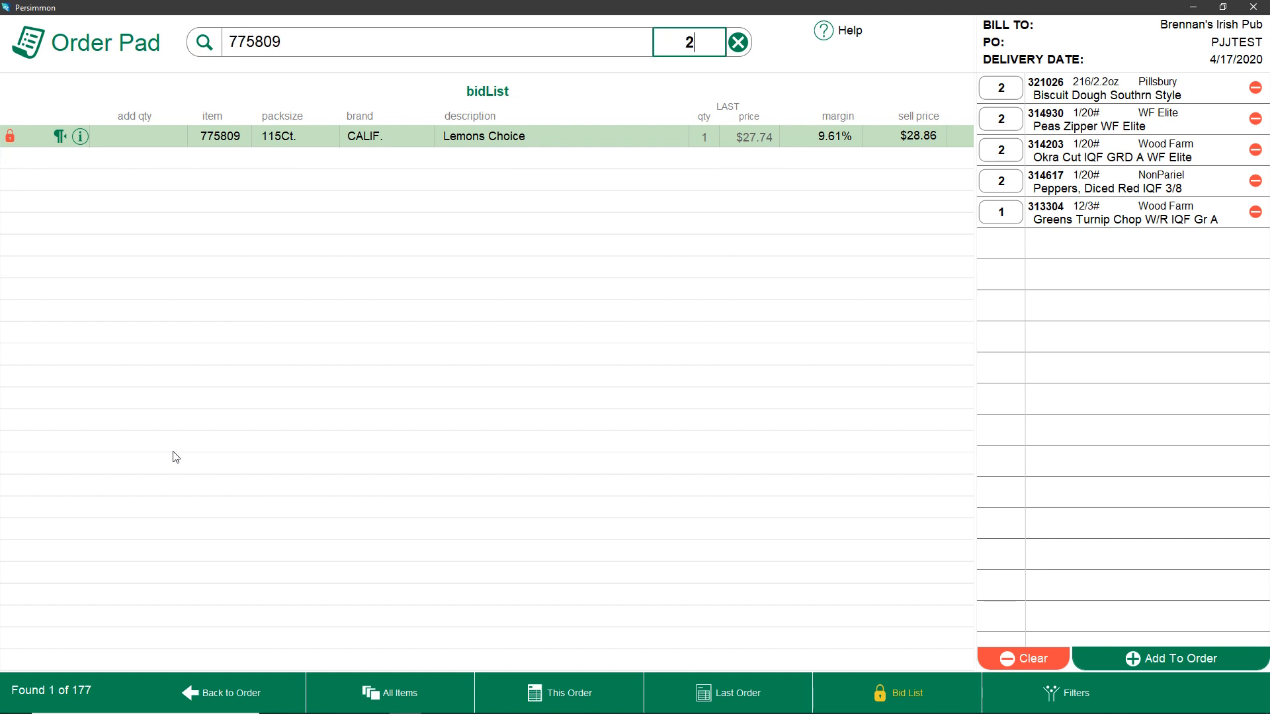
key("Return")
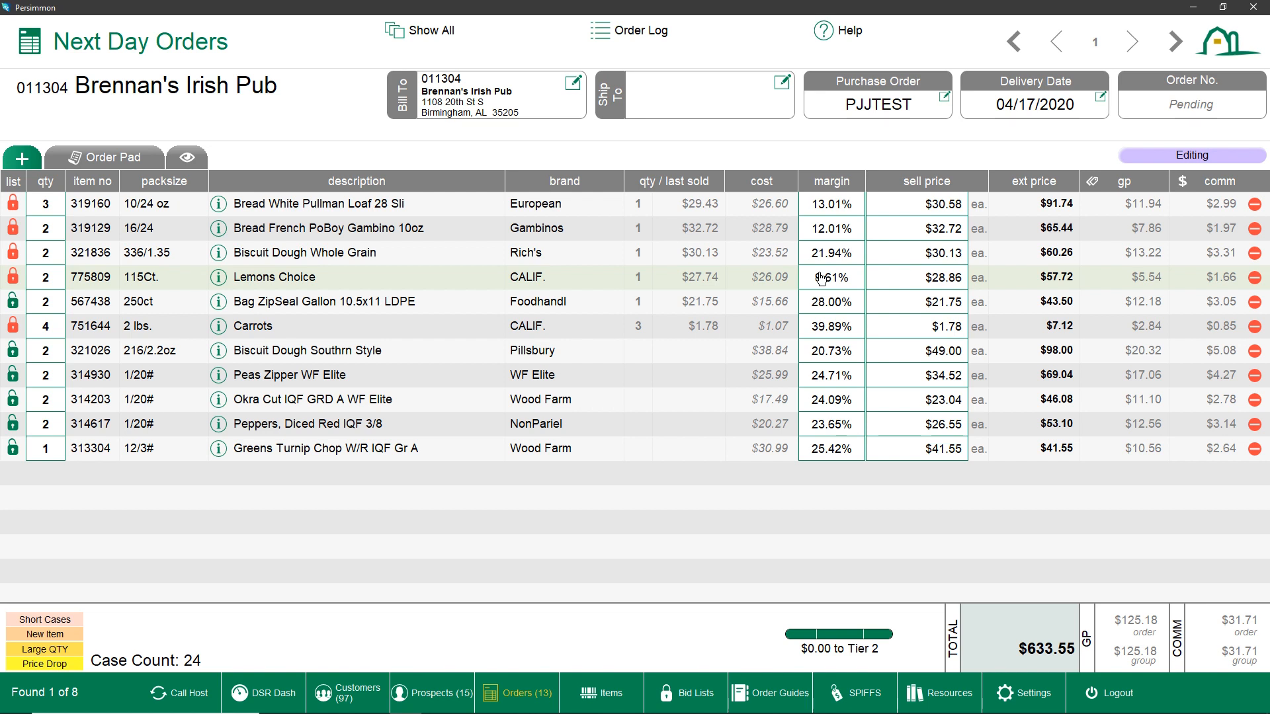
Move through the order grid's quantity and margin cells to the Carrots margin
key("Down")
key("Down")
key("Down")
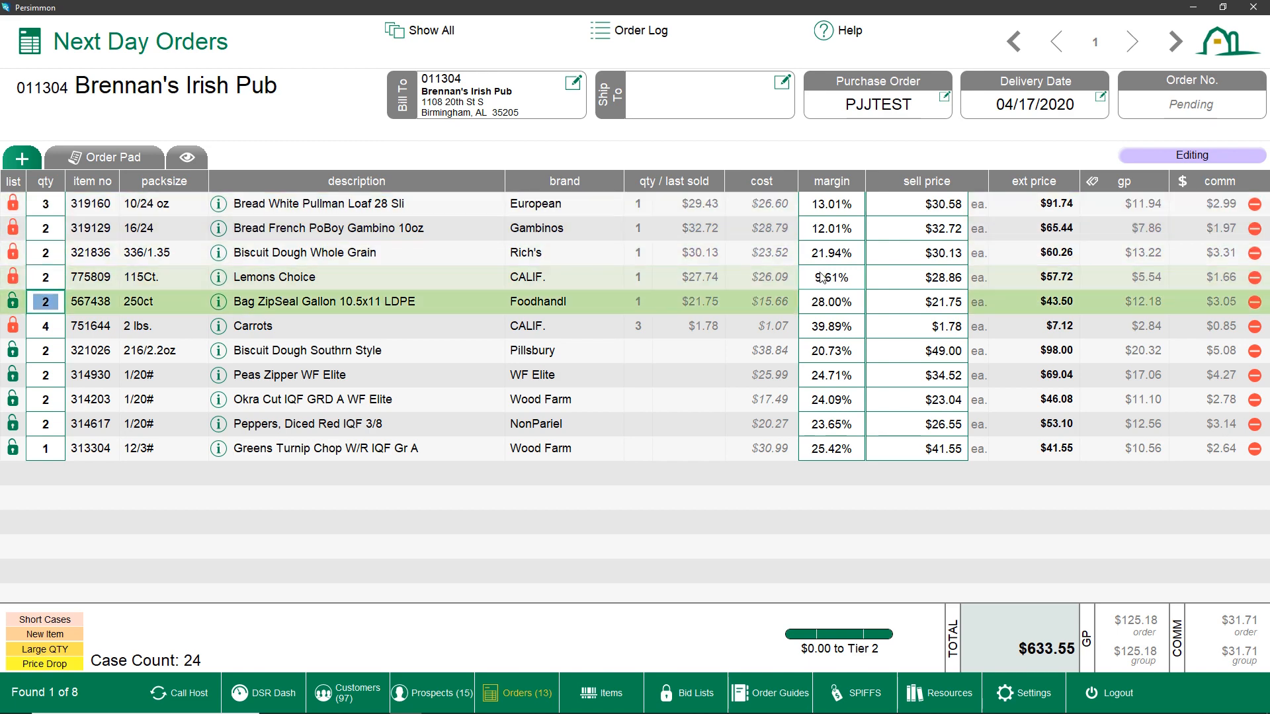
key("Right")
key("Right")
key("Down")
key("Down")
key("Left")
key("Left")
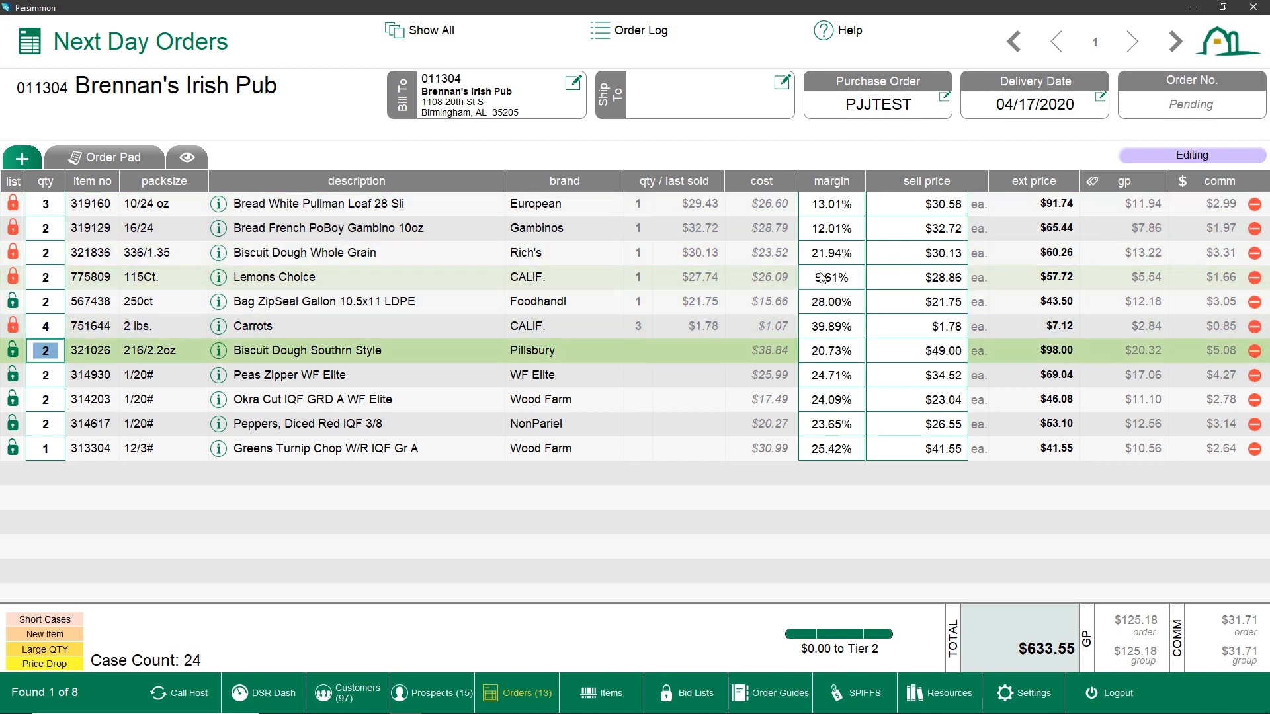
key("Up")
key("Down")
key("Right")
key("Up")
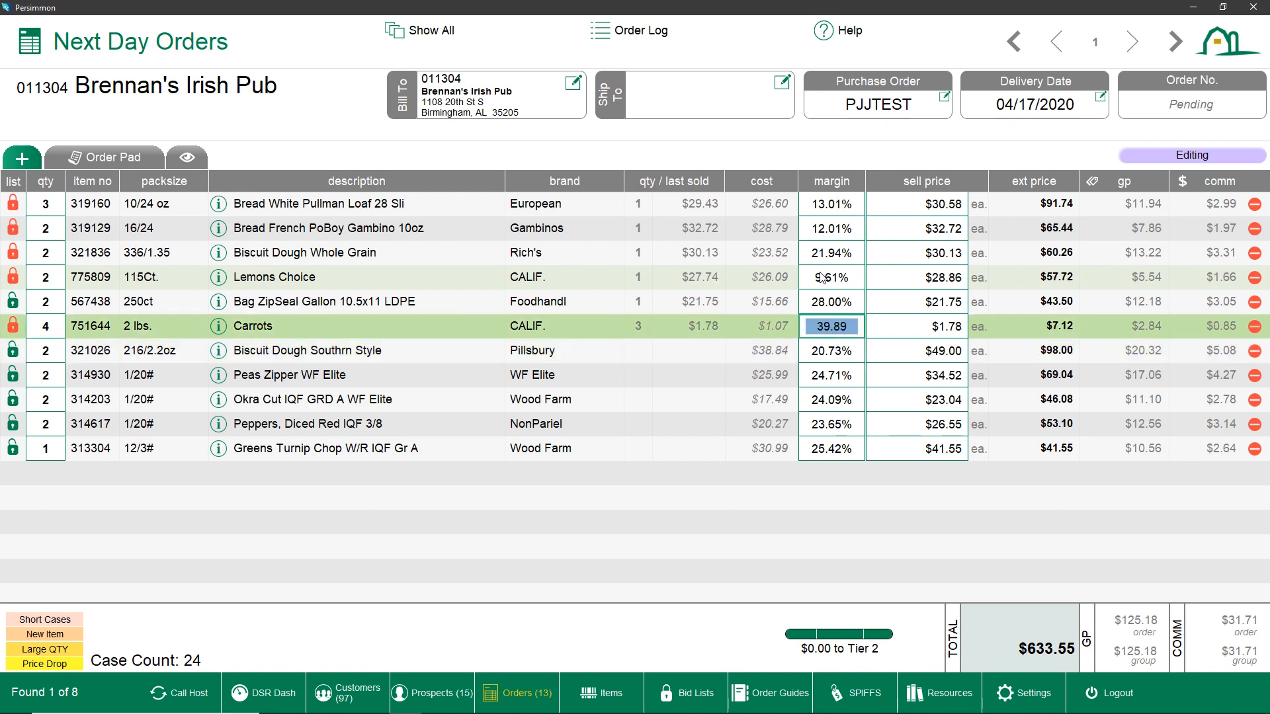